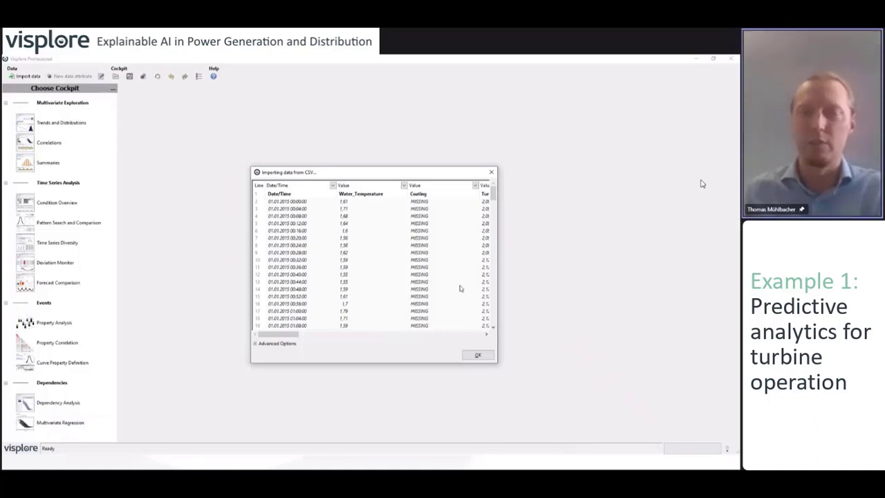
# Import Turbine_500k_English_2022.csv into a 504,768-record table and select Multivariate Regression
pyautogui.click(486, 355)
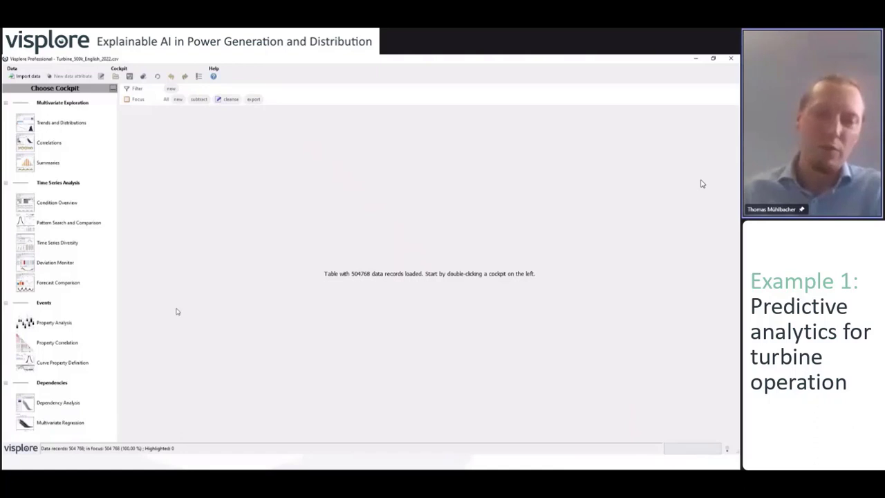
pyautogui.click(60, 423)
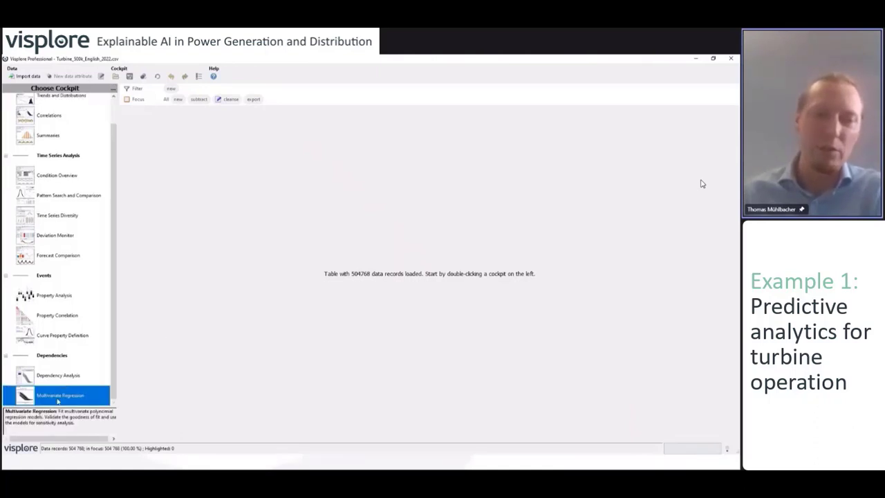
# Launch the Multivariate Regression cockpit with Oil_Temperature assigned the Target role
pyautogui.doubleClick(58, 400)
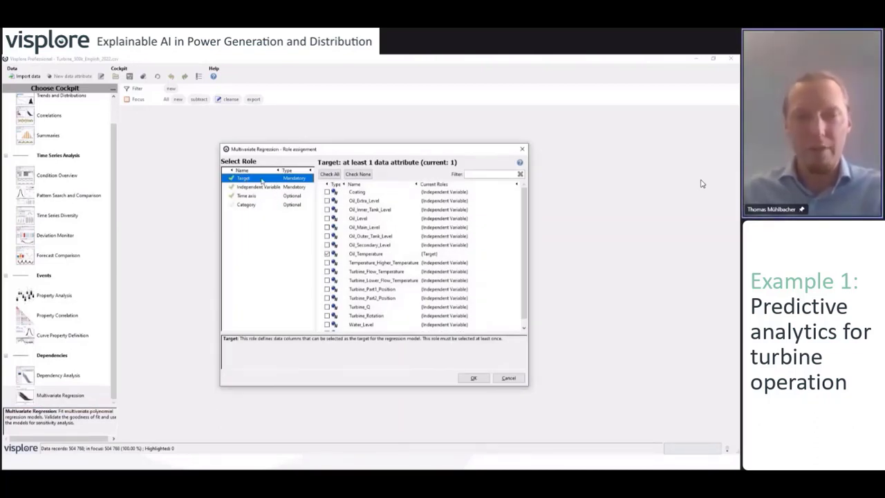
pyautogui.click(366, 255)
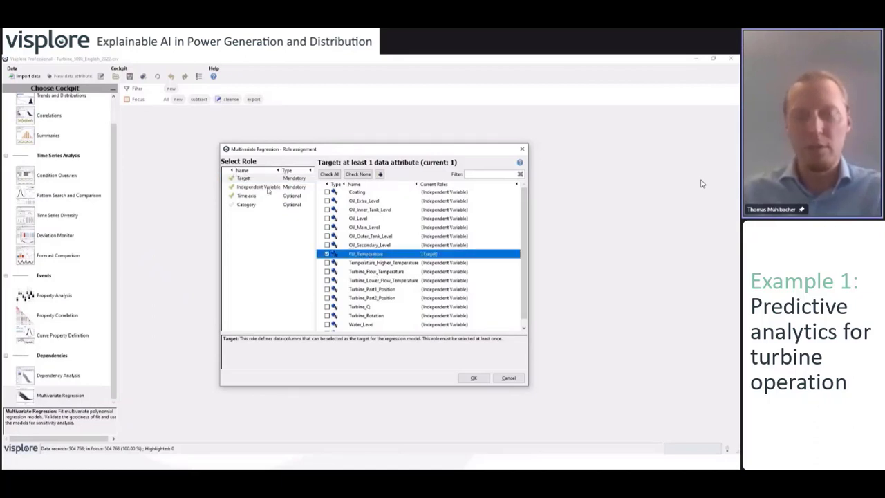
pyautogui.click(473, 378)
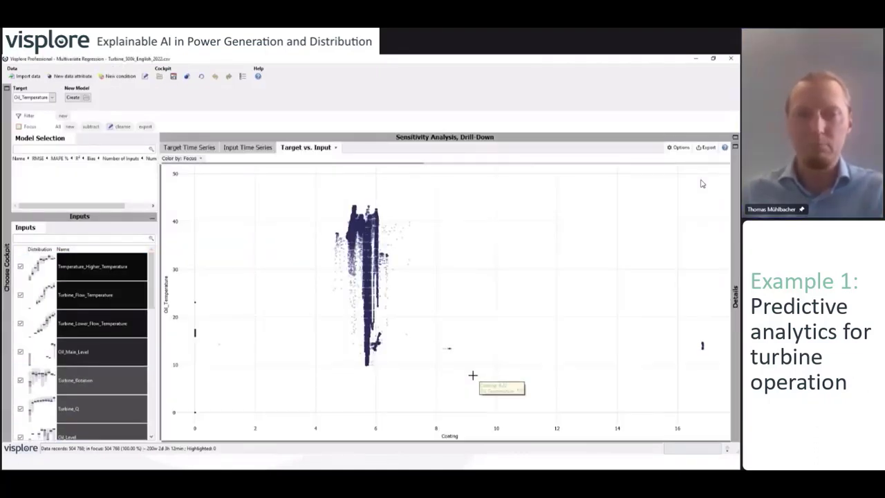
# Compare Oil_Temperature over time with Turbine_Flow_Temperature, then return to the Target Time Series view
pyautogui.click(206, 147)
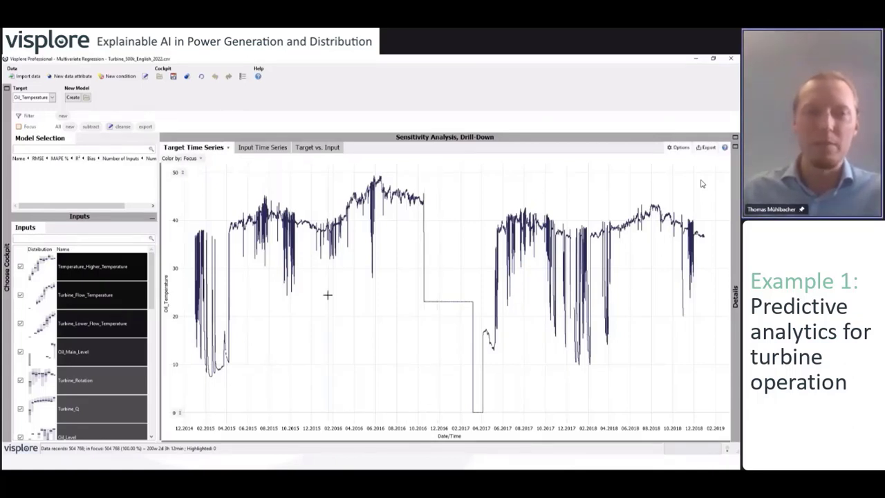
pyautogui.click(274, 152)
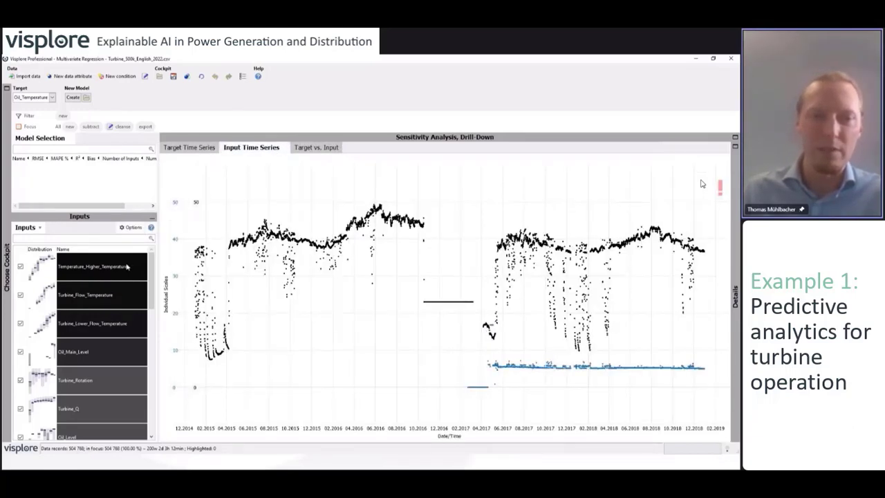
pyautogui.click(104, 294)
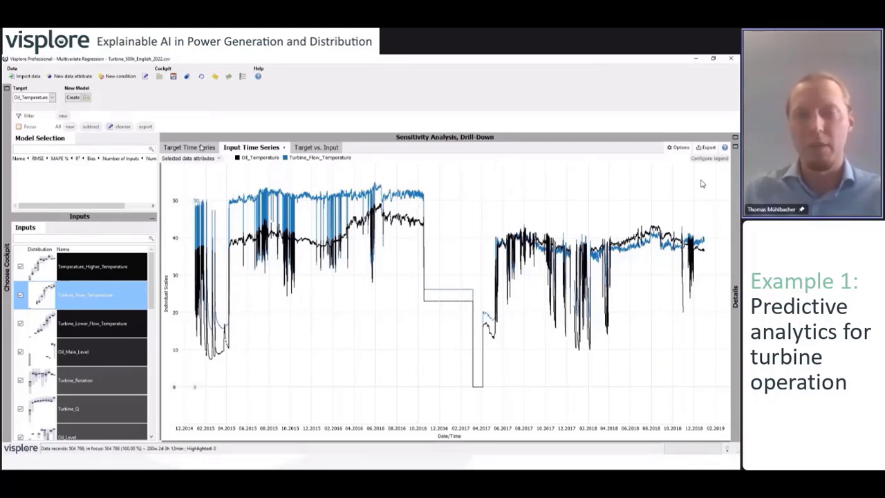
pyautogui.click(201, 147)
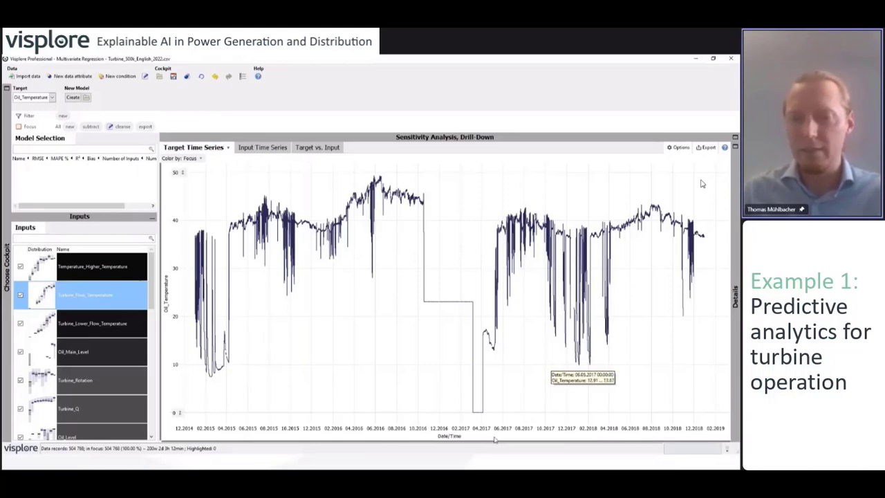
# Filter the data to 18.05.2017–14.01.2019, keeping 202,340 records
pyautogui.moveTo(497, 439); pyautogui.dragTo(709, 423)
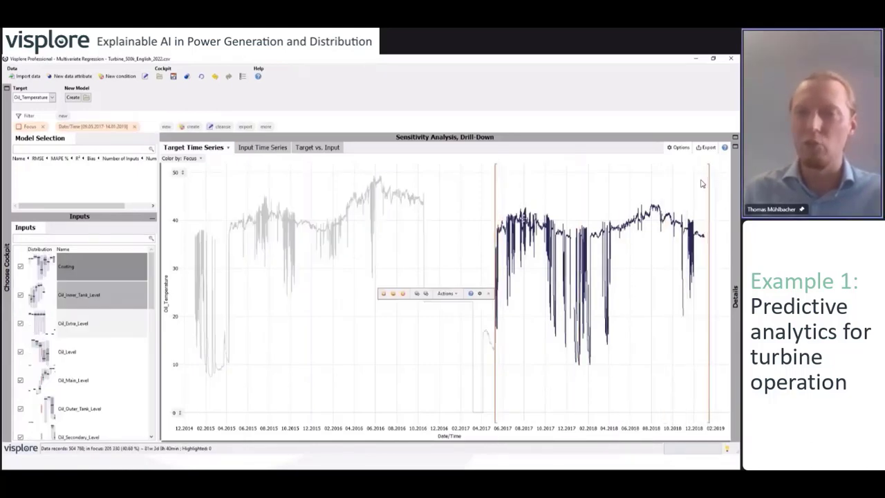
pyautogui.moveTo(495, 193); pyautogui.dragTo(498, 195)
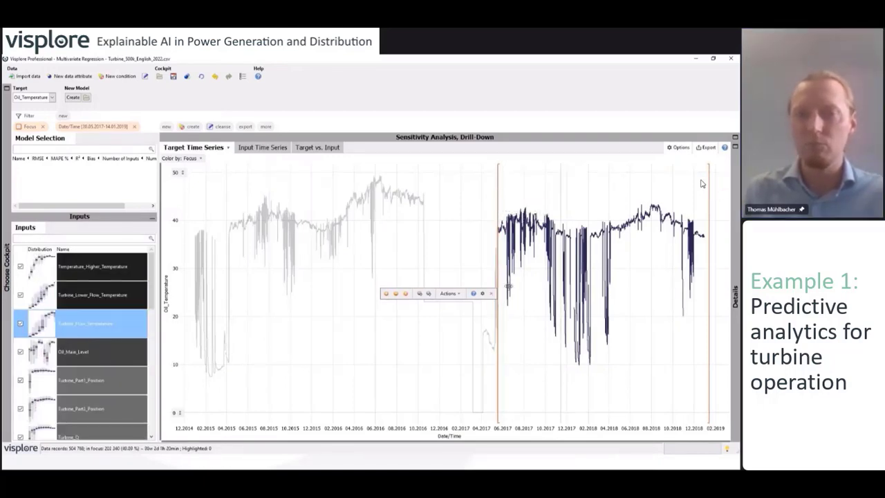
pyautogui.click(428, 293)
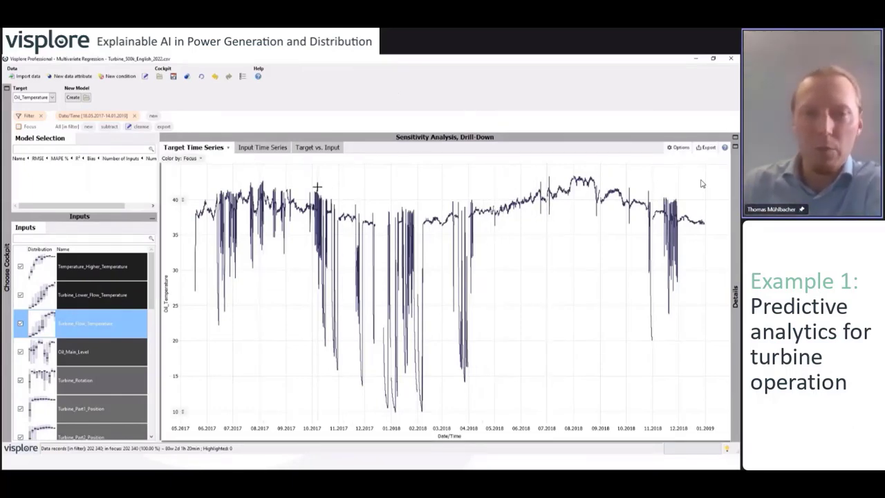
pyautogui.moveTo(311, 180); pyautogui.dragTo(346, 354)
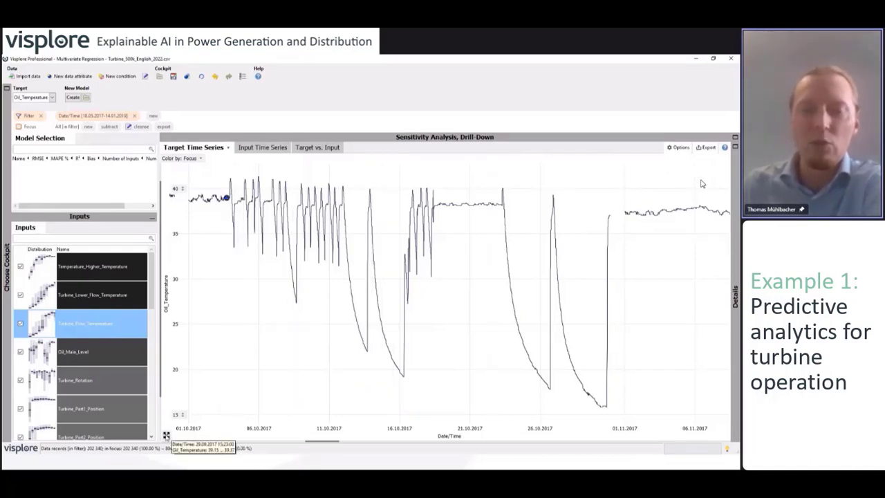
pyautogui.scroll(-5, 702, 183)
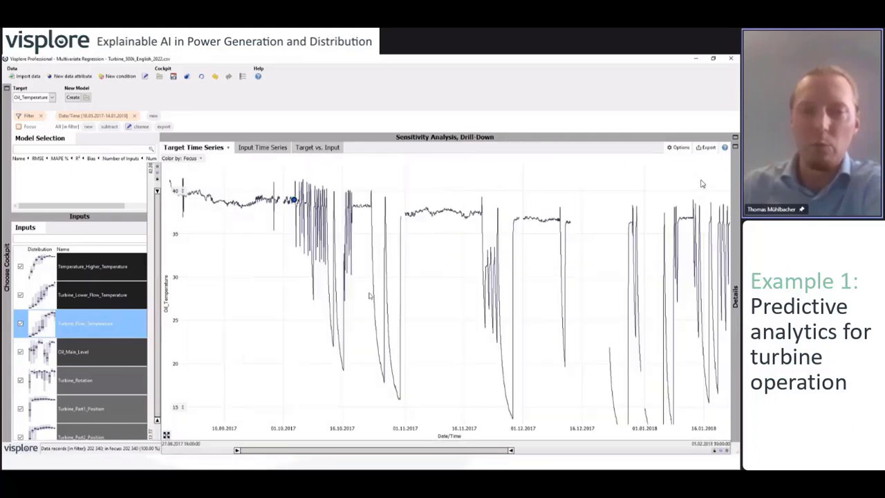
pyautogui.scroll(-3, 701, 183)
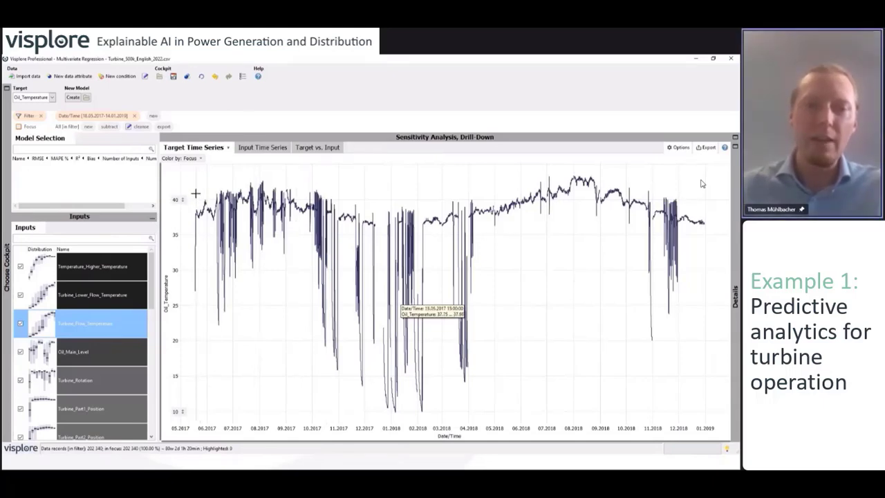
# Brush stable Oil_Temperature periods from June 2017 onward and filter to them, leaving 121,880 records
pyautogui.moveTo(197, 193); pyautogui.dragTo(215, 199)
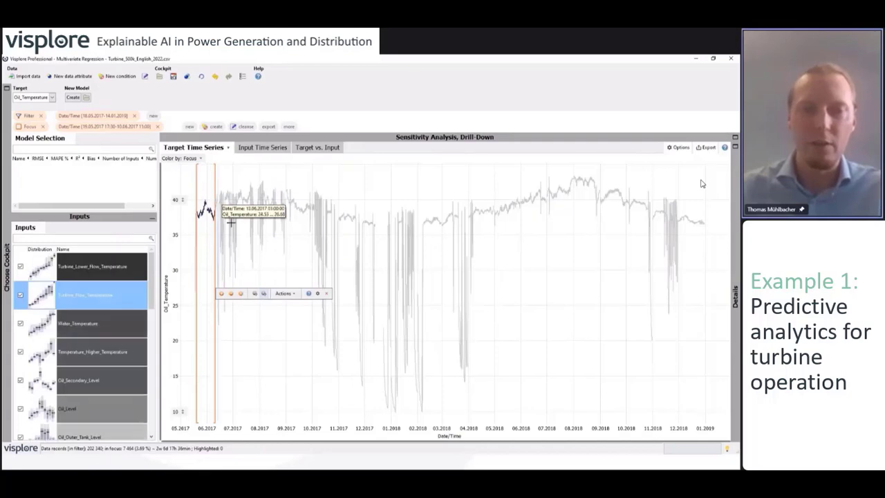
pyautogui.moveTo(238, 183); pyautogui.dragTo(371, 210)
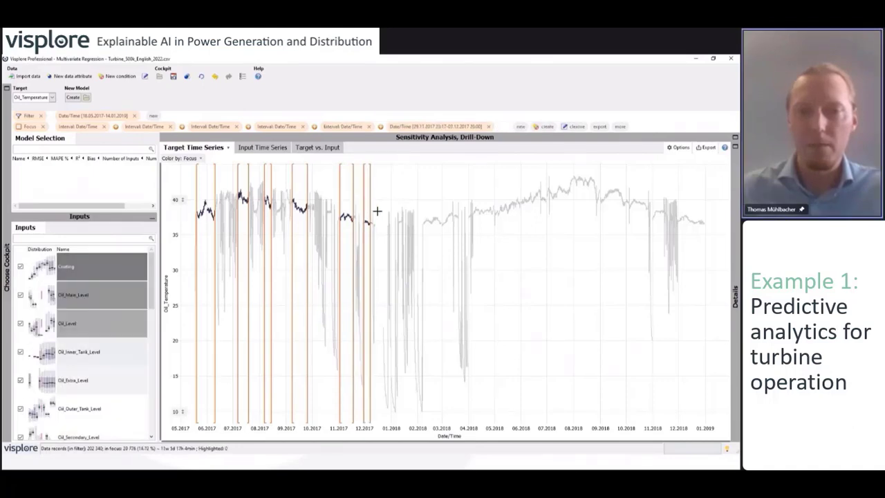
pyautogui.moveTo(426, 206); pyautogui.dragTo(709, 208)
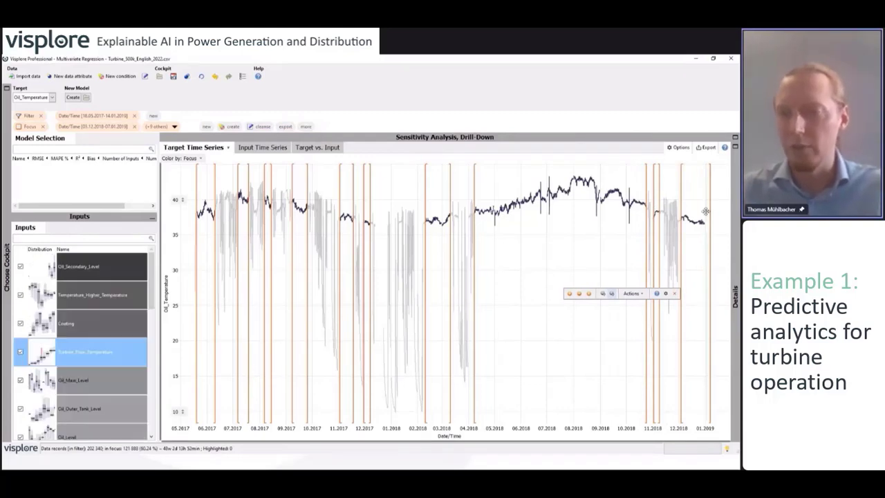
pyautogui.click(612, 294)
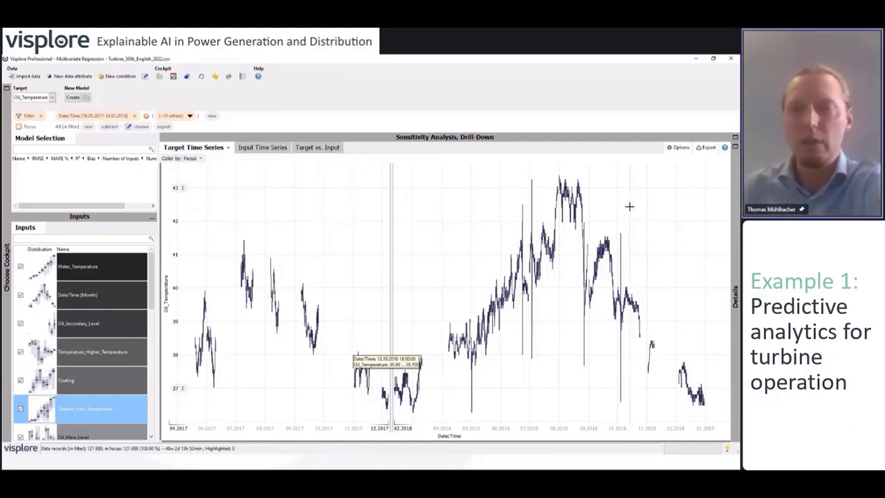
# Enable Hide empty periods in Split time axis, with the slider pushed toward Hide many
pyautogui.click(679, 148)
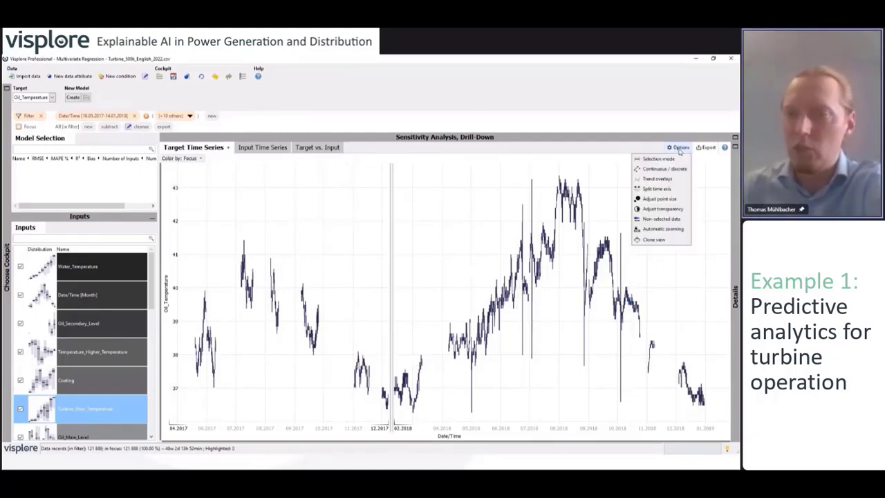
pyautogui.click(666, 189)
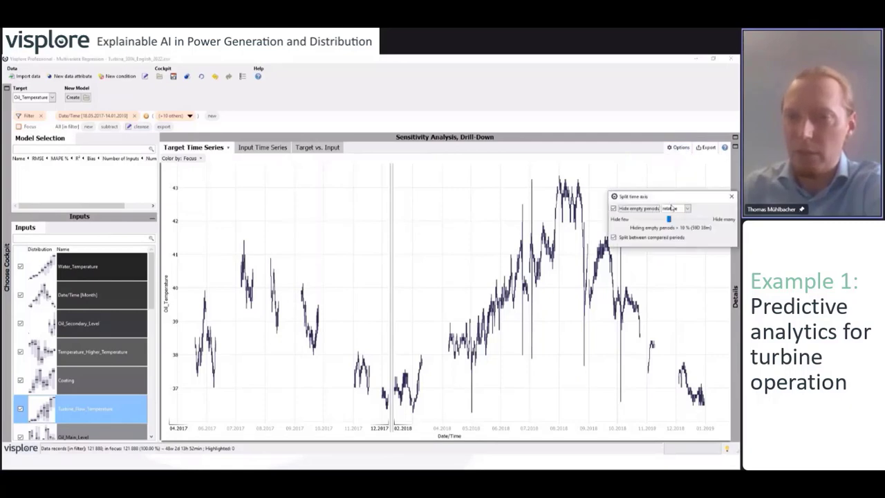
pyautogui.moveTo(669, 219); pyautogui.dragTo(684, 220)
pyautogui.moveTo(705, 220)
pyautogui.mouseDown()
pyautogui.moveTo(725, 220)
pyautogui.moveTo(718, 221)
pyautogui.mouseUp()
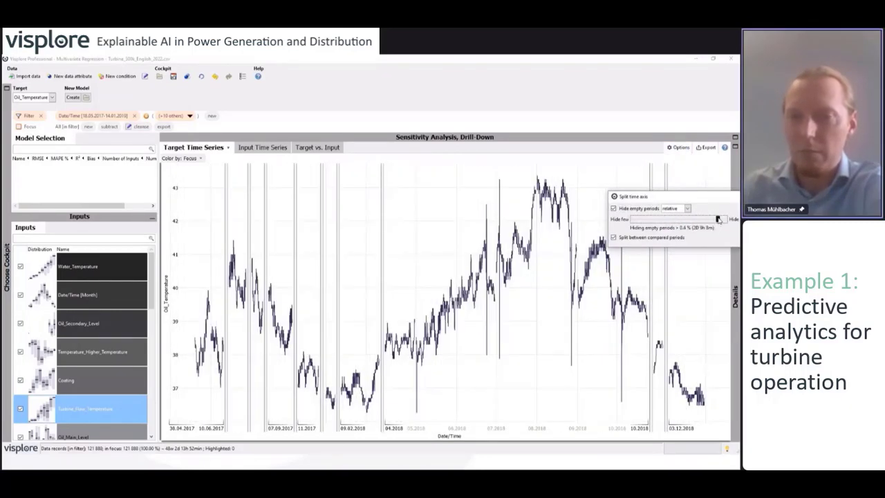
pyautogui.click(697, 189)
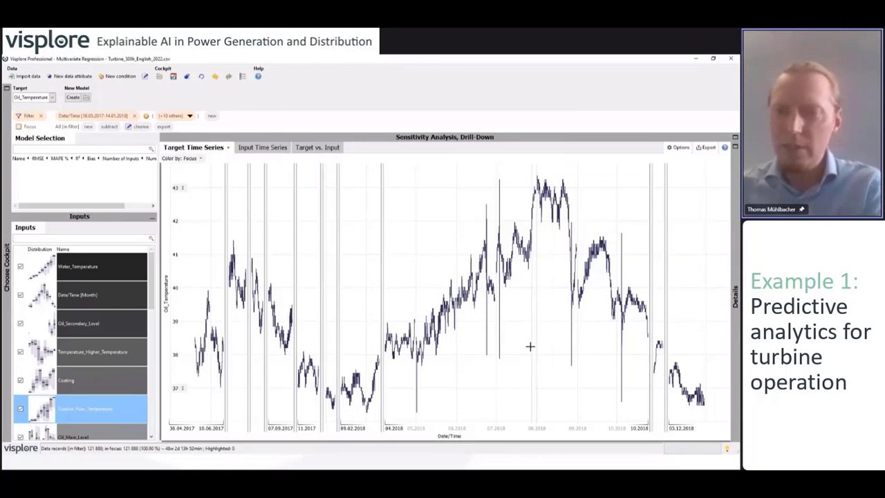
# Zoom to 23.06.2018 and brush the afternoon spike as focus, covering 73 records
pyautogui.moveTo(476, 170); pyautogui.dragTo(513, 393)
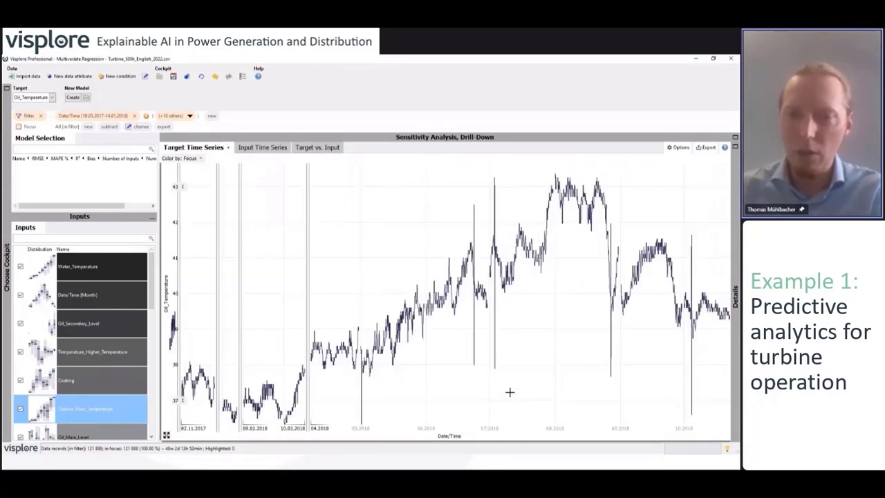
pyautogui.moveTo(299, 196); pyautogui.dragTo(341, 408)
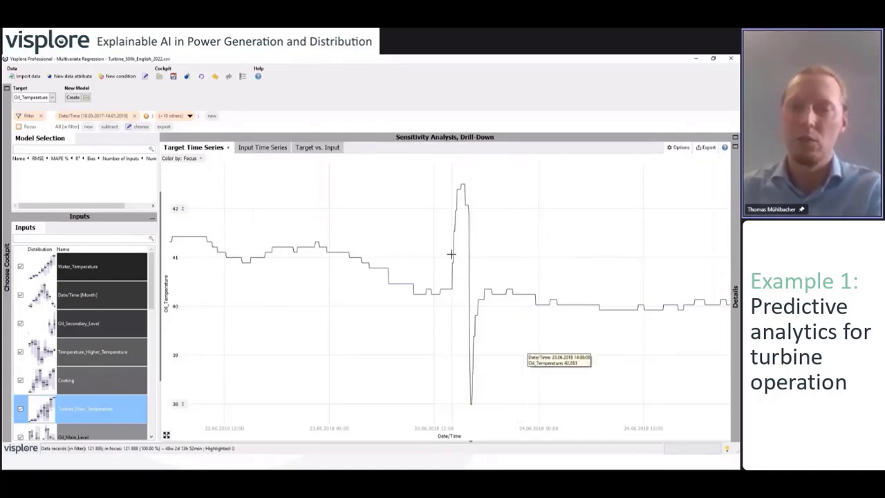
pyautogui.moveTo(449, 251); pyautogui.dragTo(490, 266)
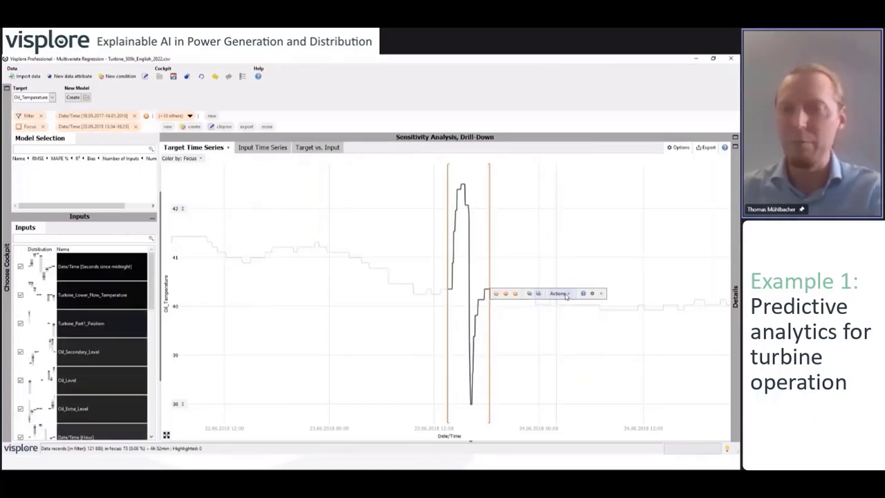
# Create the label 'unknown ramp' for the focused spike in a new Labeling 1
pyautogui.click(566, 294)
pyautogui.moveTo(571, 300)
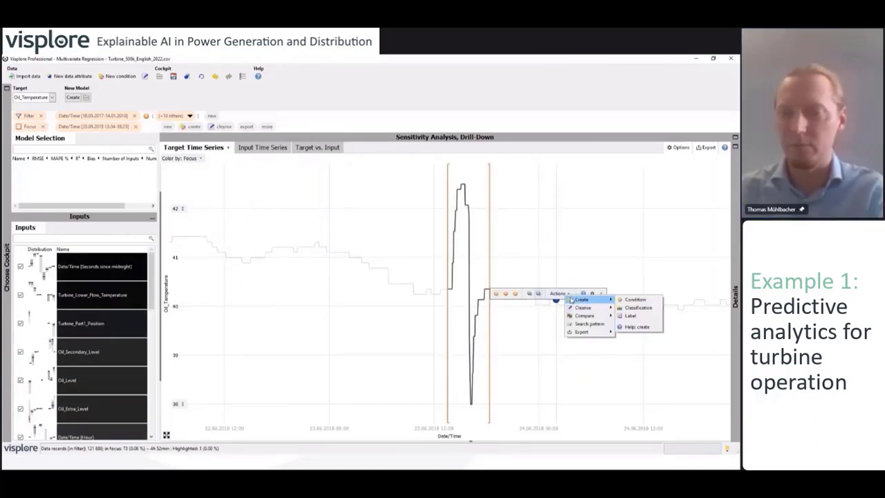
pyautogui.click(631, 315)
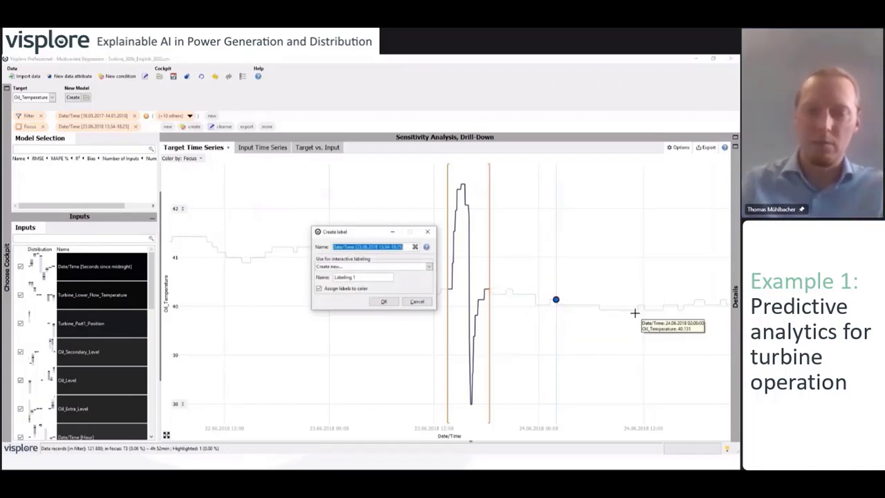
pyautogui.write('unknown ramp')
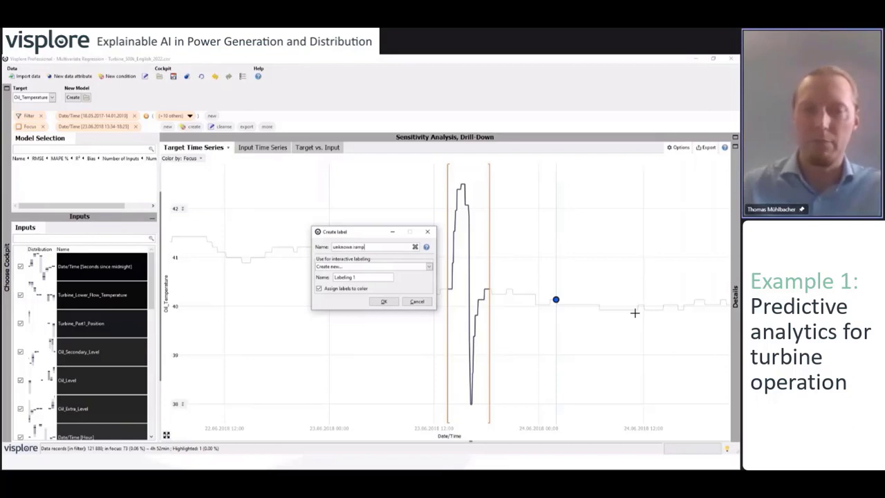
pyautogui.click(385, 303)
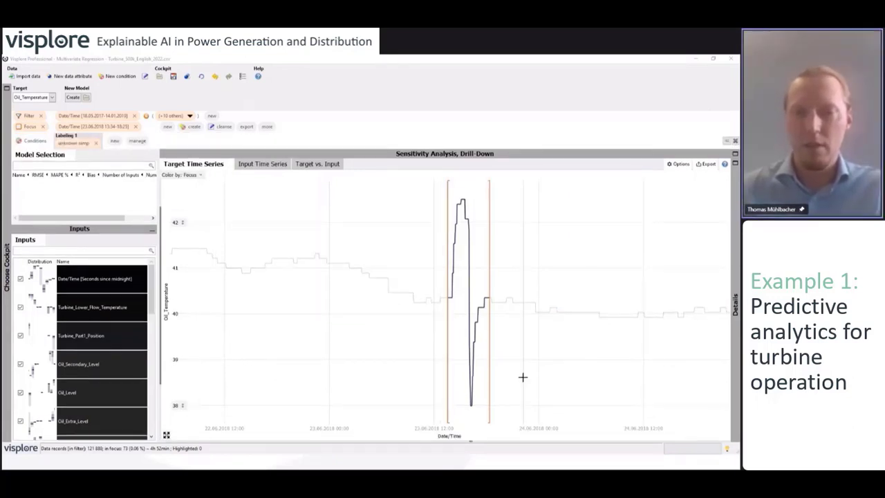
pyautogui.hscroll(8, 522, 373)
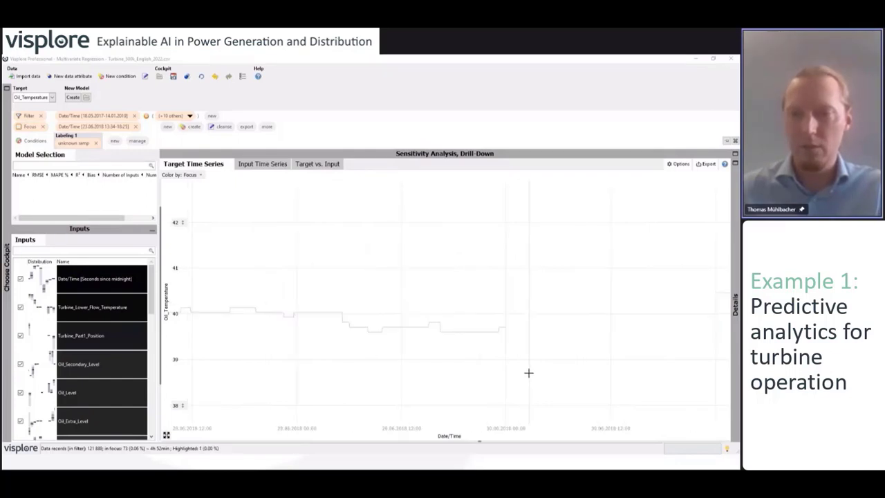
# Pan later in time and brush a focus range around another Oil_Temperature spike
pyautogui.hscroll(8, 529, 372)
pyautogui.hscroll(2, 528, 373)
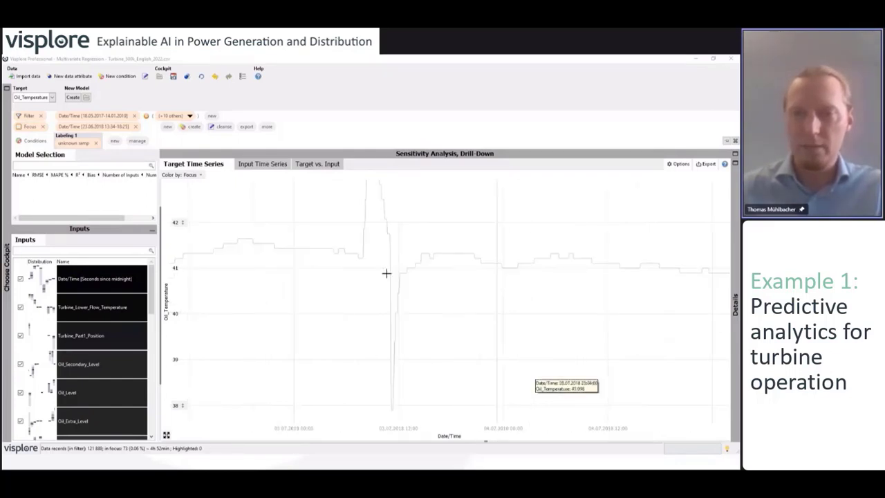
pyautogui.moveTo(359, 245); pyautogui.dragTo(404, 255)
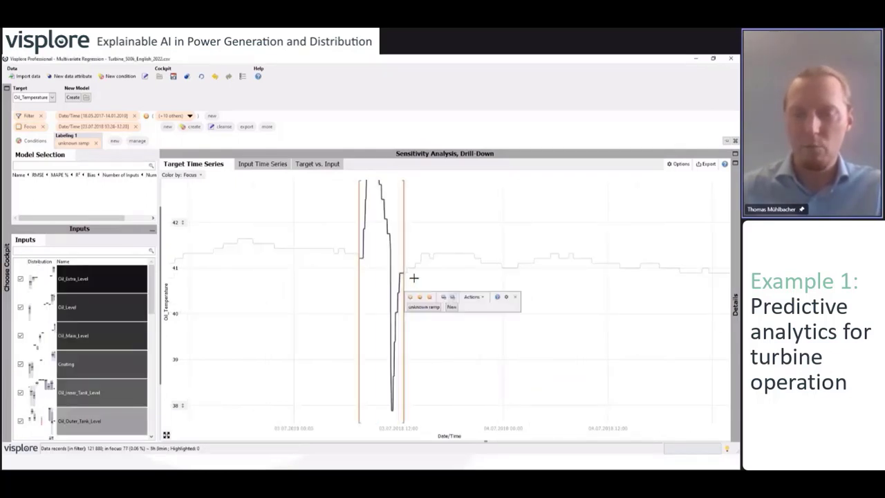
pyautogui.click(428, 308)
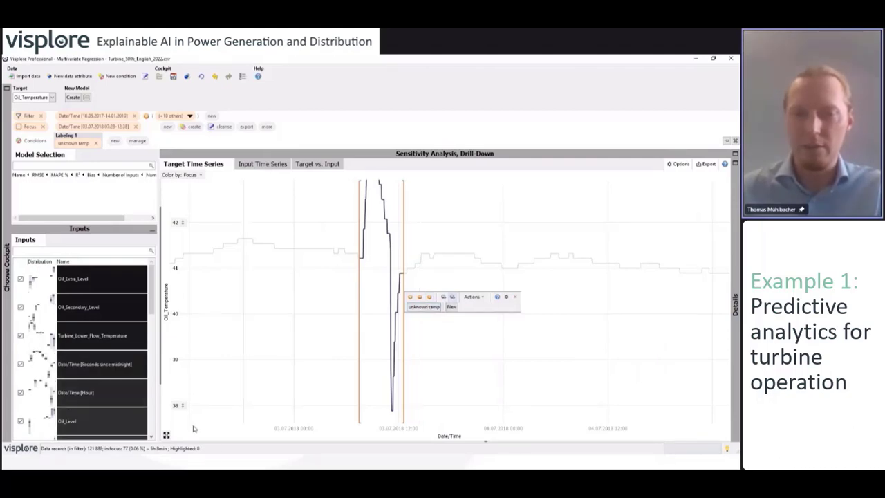
pyautogui.scroll(-15, 511, 322)
pyautogui.scroll(-6, 544, 296)
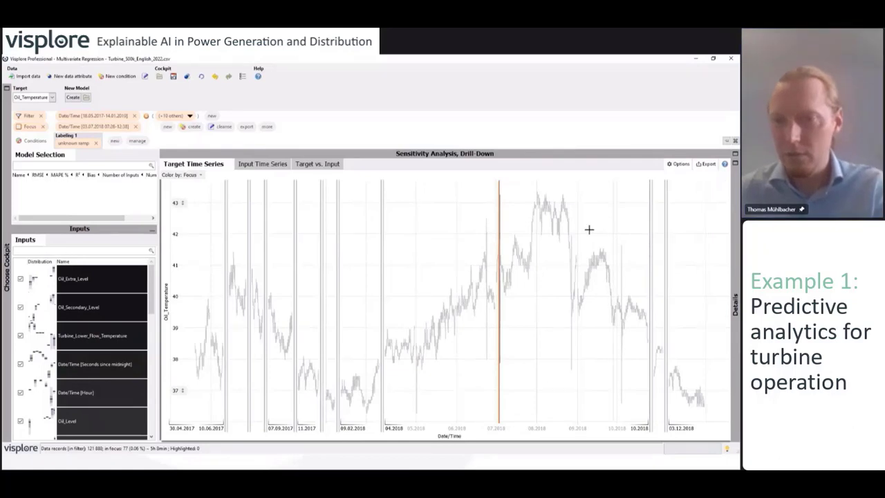
# Zoom into mid-to-late 2018 and focus the dips near 27.08.2018 and 03.10.2018
pyautogui.moveTo(567, 213); pyautogui.dragTo(628, 418)
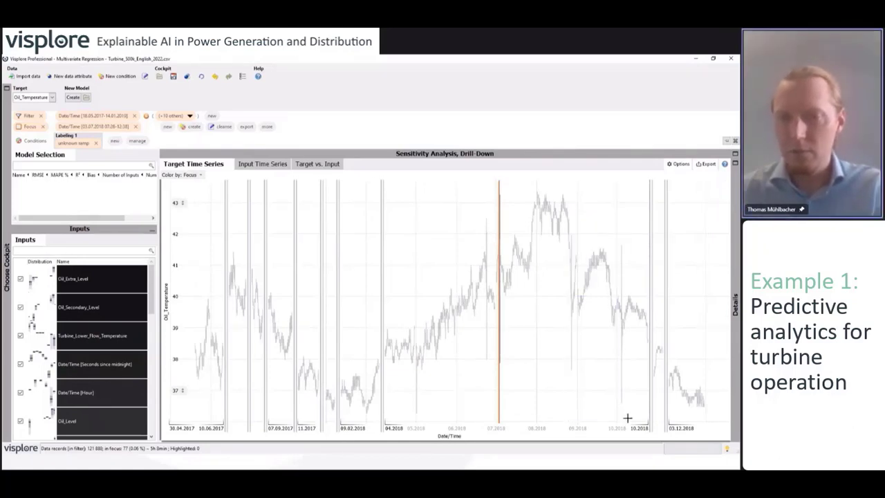
pyautogui.scroll(6, 614, 366)
pyautogui.scroll(3, 446, 301)
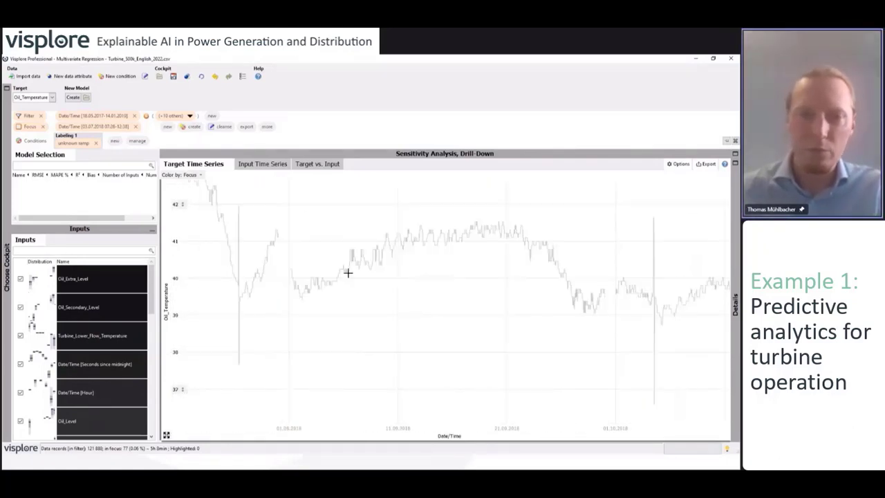
pyautogui.click(208, 273)
pyautogui.moveTo(208, 273); pyautogui.dragTo(209, 275)
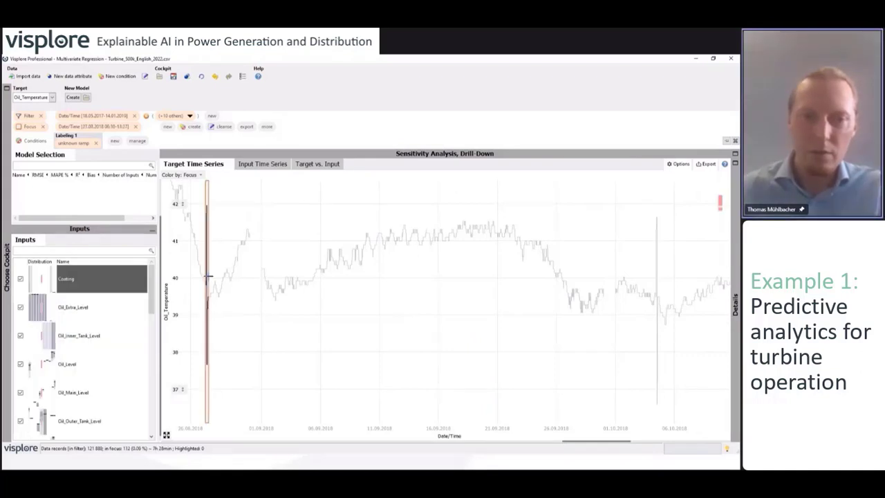
pyautogui.click(654, 292)
pyautogui.moveTo(658, 291); pyautogui.dragTo(659, 291)
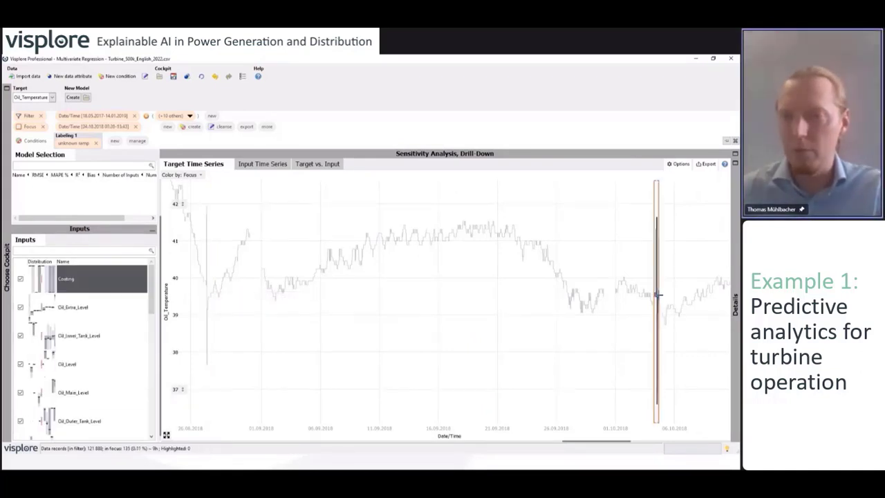
# Inspect the May 2018 dip, then clear the focus and restore the full time range
pyautogui.click(166, 435)
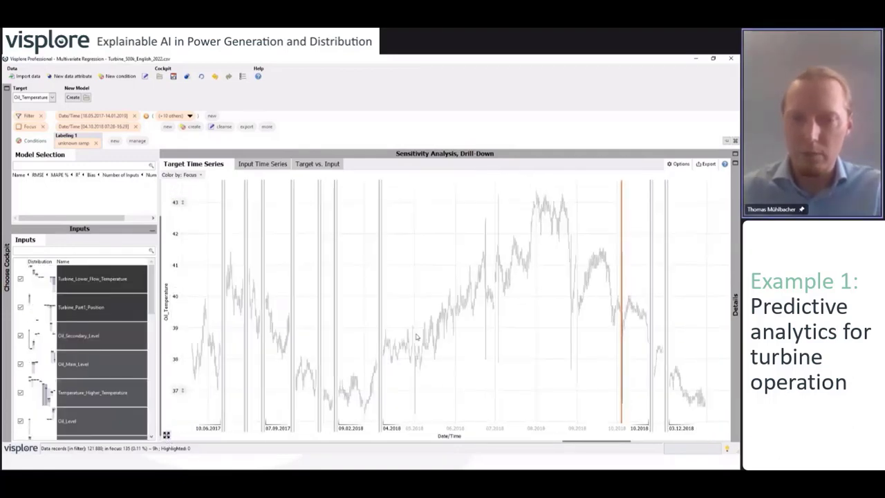
pyautogui.moveTo(410, 316); pyautogui.dragTo(428, 422)
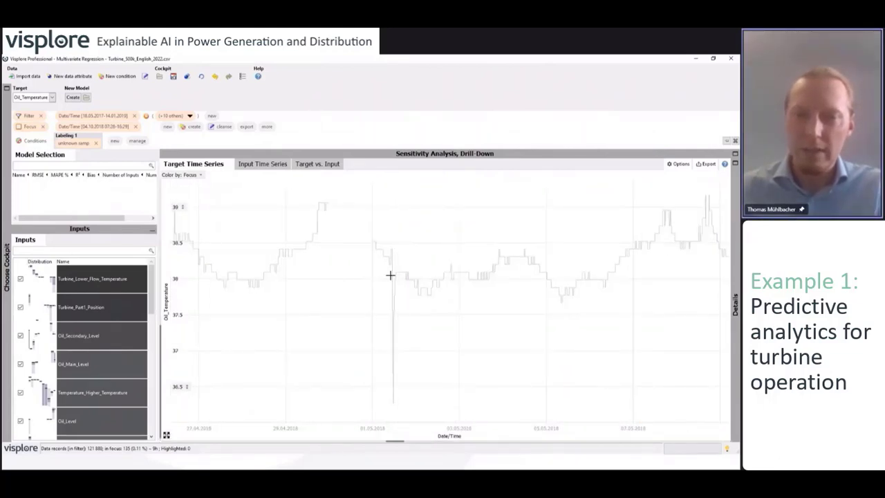
pyautogui.moveTo(390, 275); pyautogui.dragTo(394, 276)
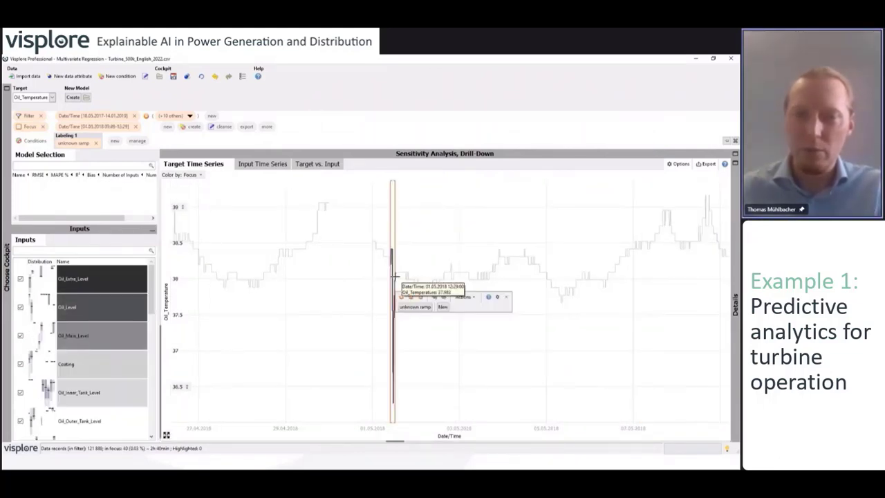
pyautogui.click(507, 297)
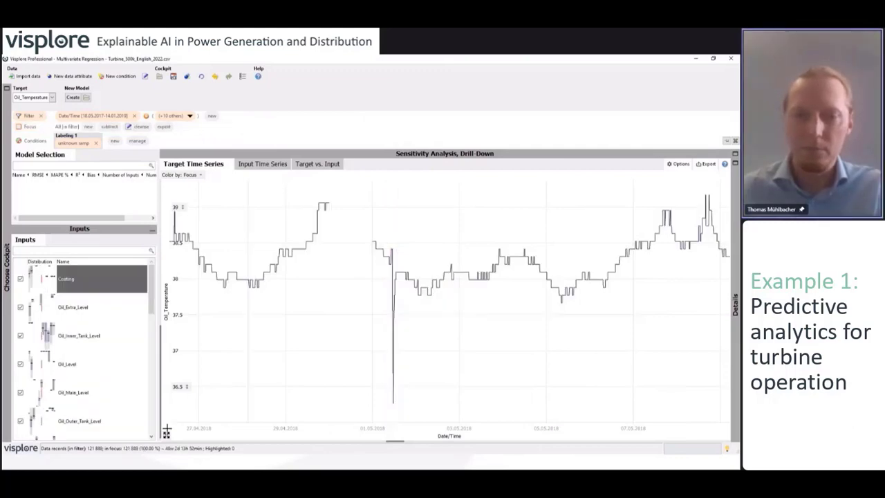
pyautogui.click(166, 436)
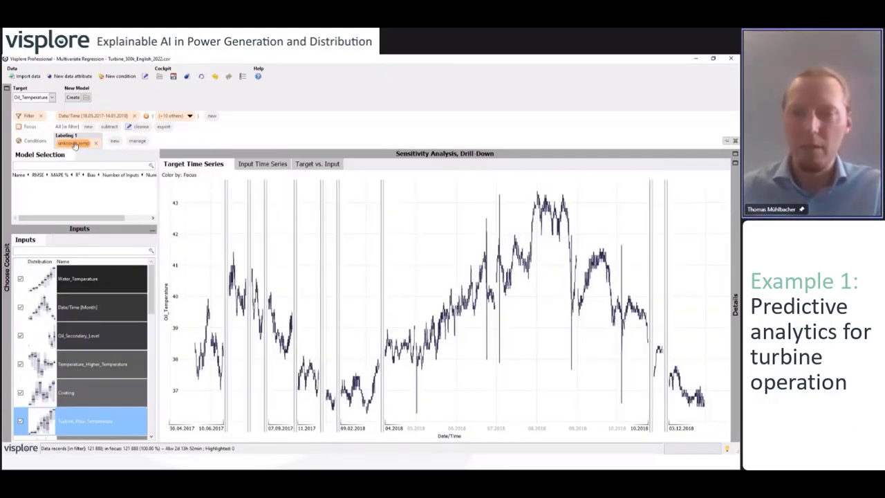
pyautogui.moveTo(79, 144)
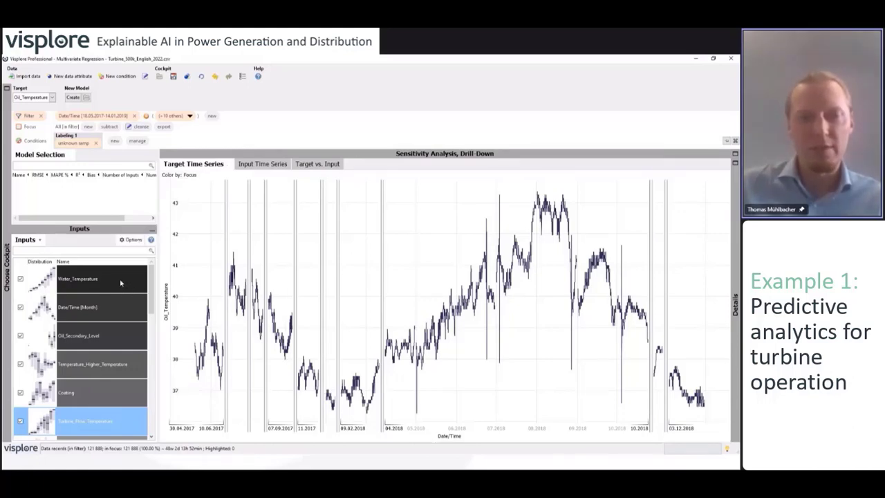
# Select Water_Temperature and view its Target vs. Input scatter against Oil_Temperature
pyautogui.click(120, 279)
pyautogui.click(268, 168)
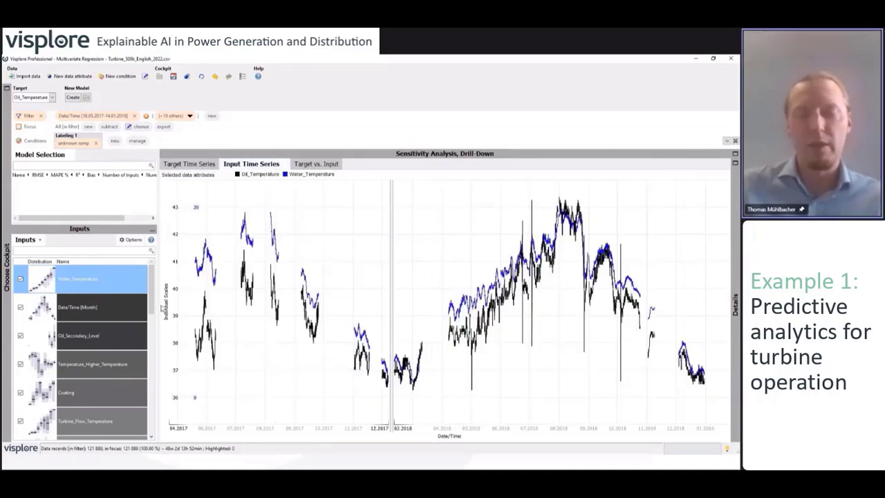
pyautogui.click(318, 164)
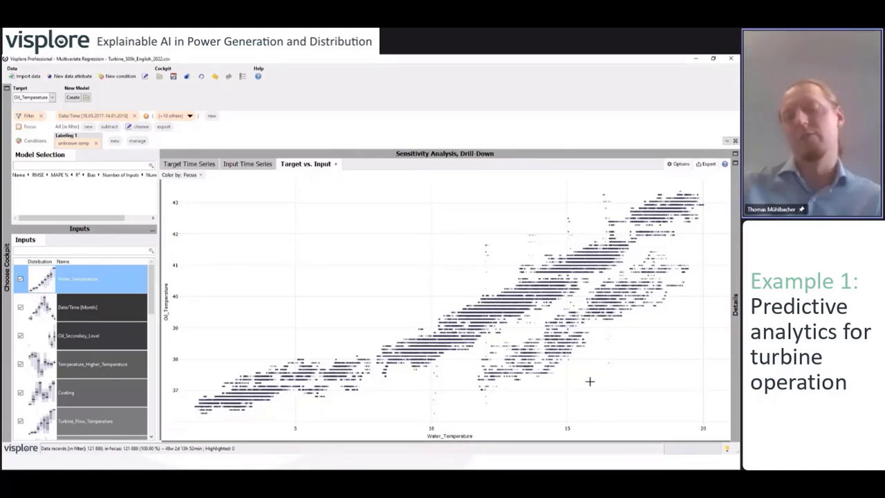
# Switch the scatter plot to lasso selection and encircle the lower offset band (about 15,108 records)
pyautogui.moveTo(590, 381)
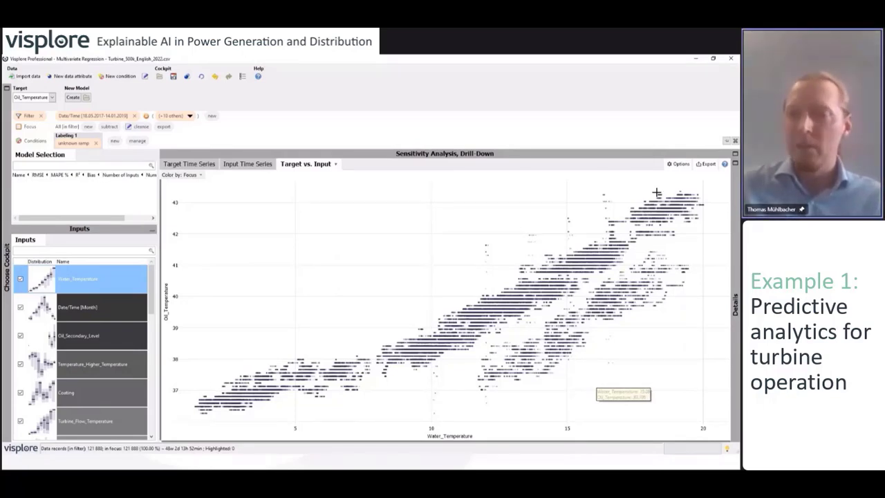
pyautogui.click(682, 166)
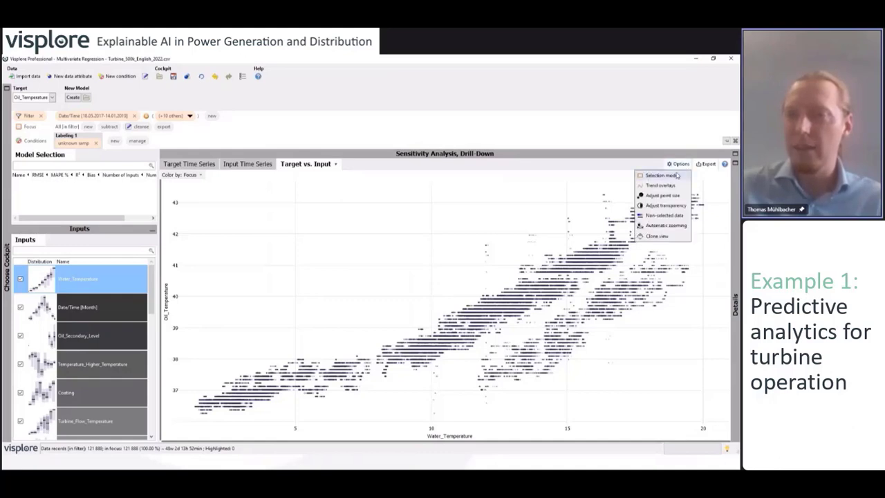
pyautogui.click(681, 177)
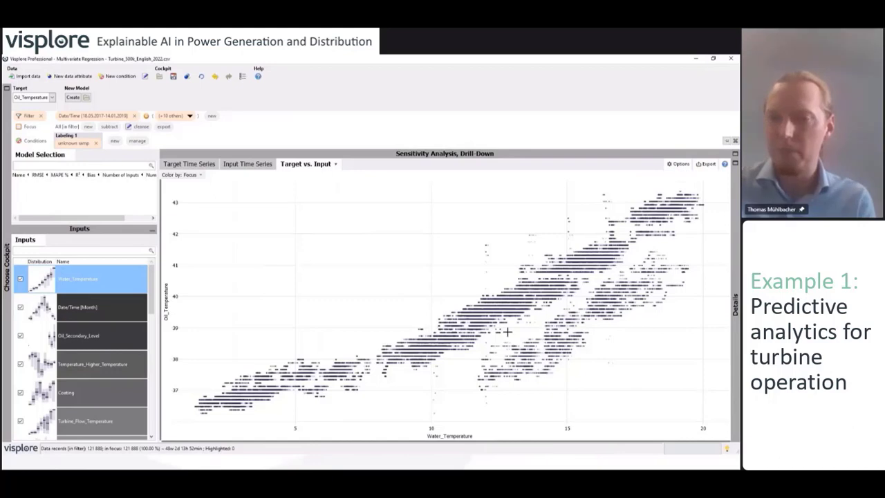
pyautogui.moveTo(534, 397)
pyautogui.mouseDown()
pyautogui.moveTo(705, 297)
pyautogui.moveTo(685, 253)
pyautogui.moveTo(664, 242)
pyautogui.mouseUp()
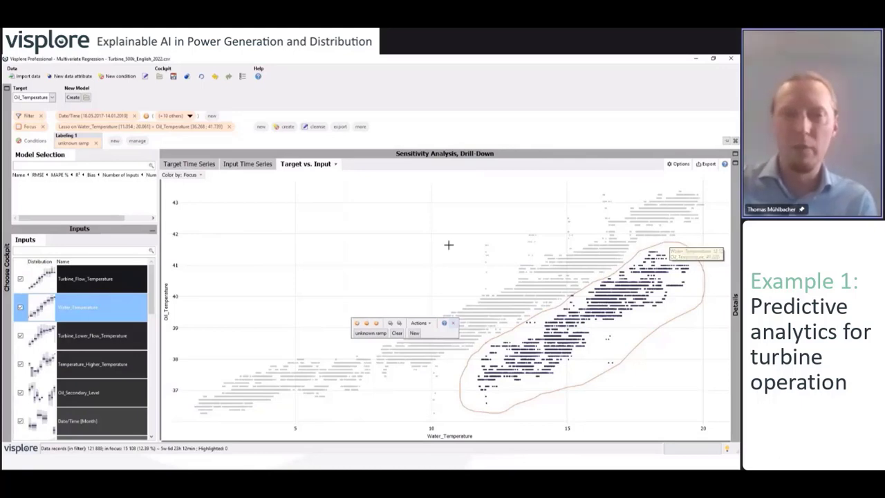
pyautogui.click(203, 166)
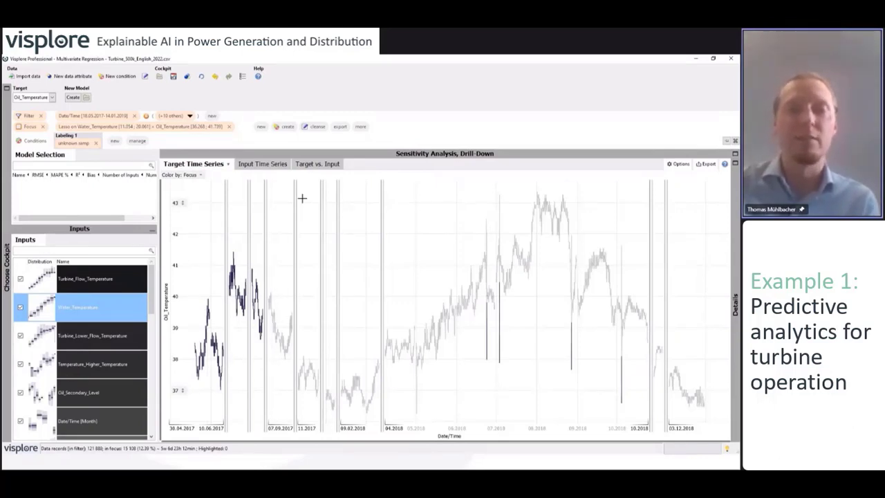
pyautogui.click(256, 165)
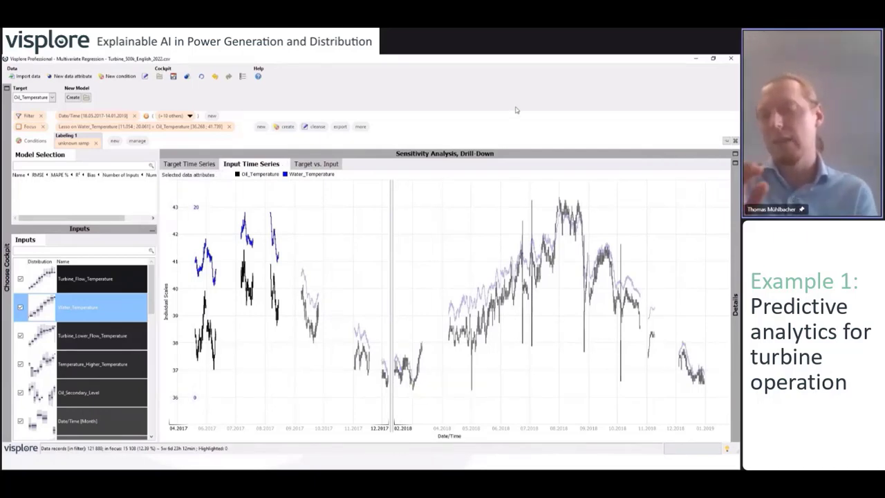
pyautogui.click(321, 166)
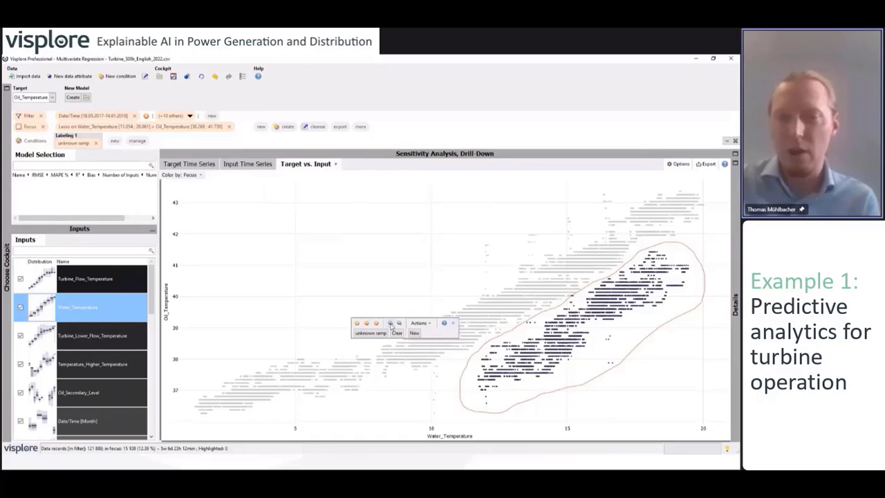
# Exclude the lassoed points, leaving 106,780 records, and overlay a quadratic regression curve on the scatter
pyautogui.click(391, 324)
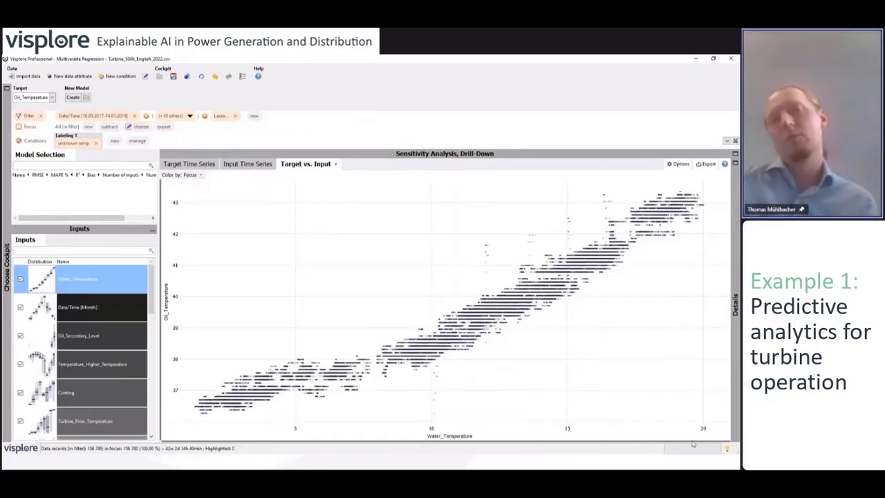
pyautogui.moveTo(692, 444)
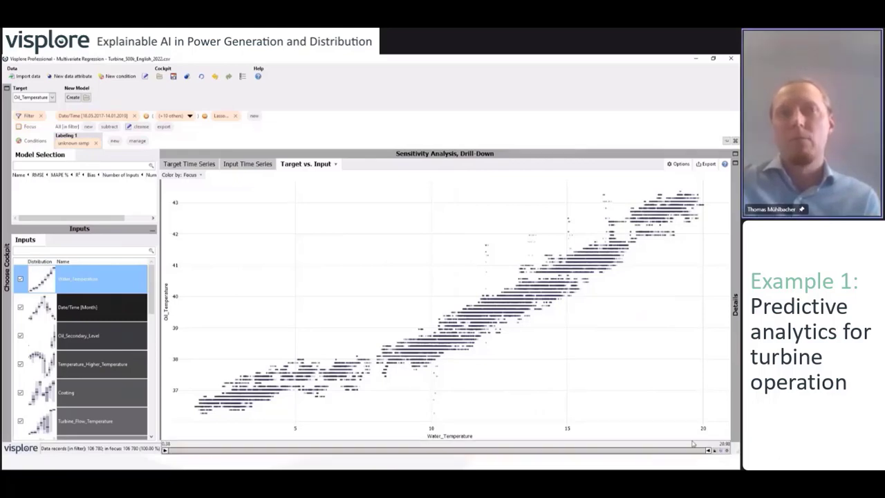
pyautogui.click(678, 164)
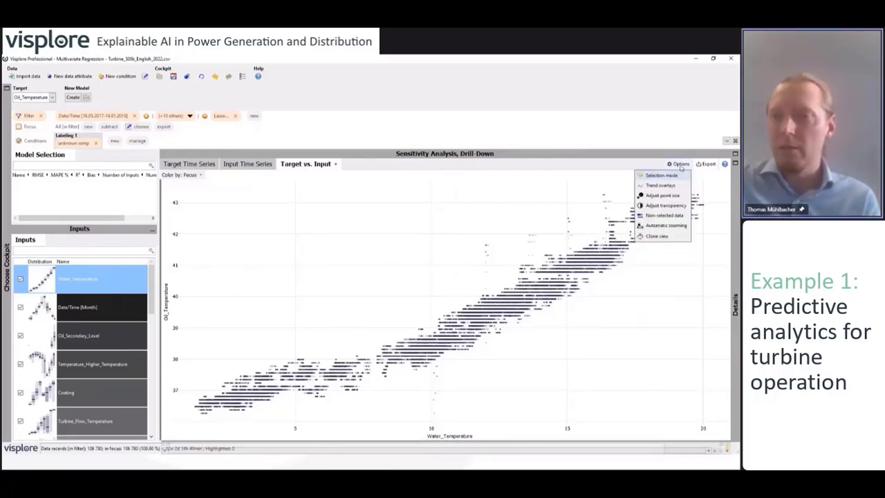
pyautogui.click(668, 188)
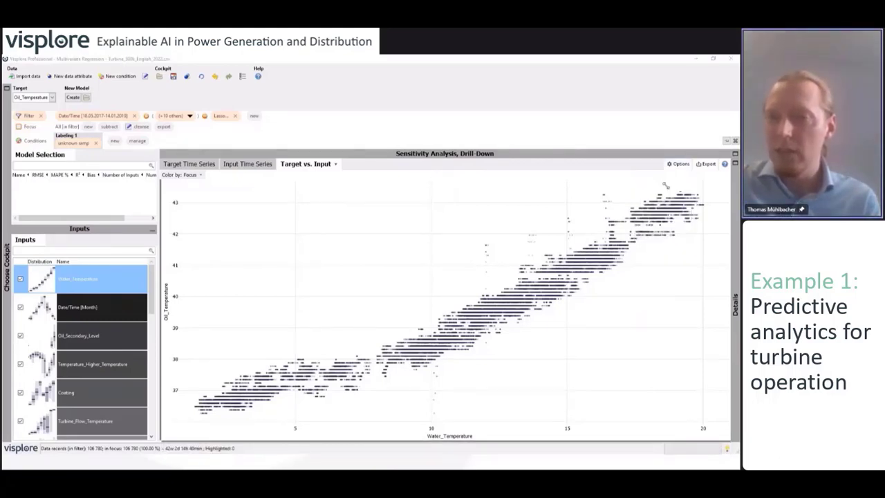
pyautogui.click(697, 205)
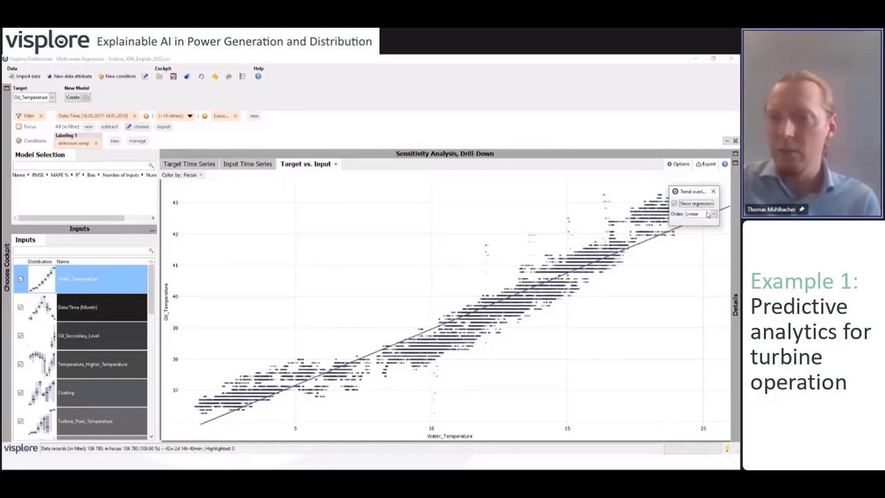
pyautogui.click(707, 216)
pyautogui.click(700, 229)
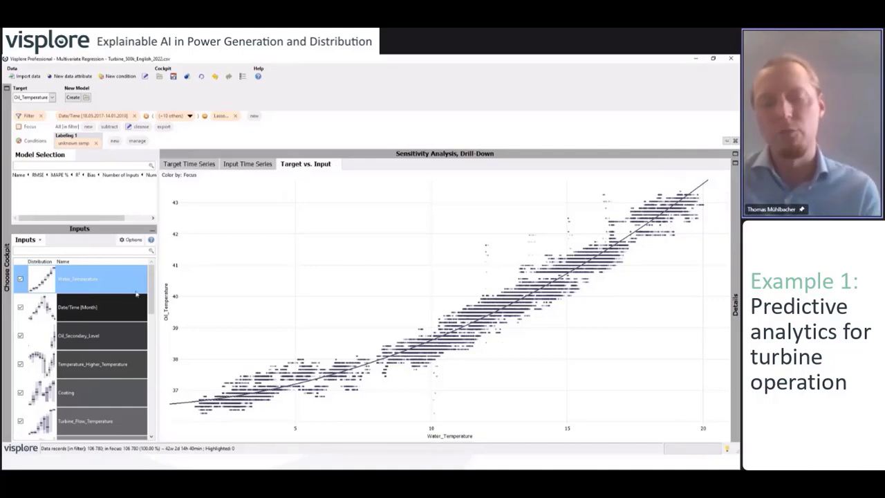
pyautogui.moveTo(640, 330)
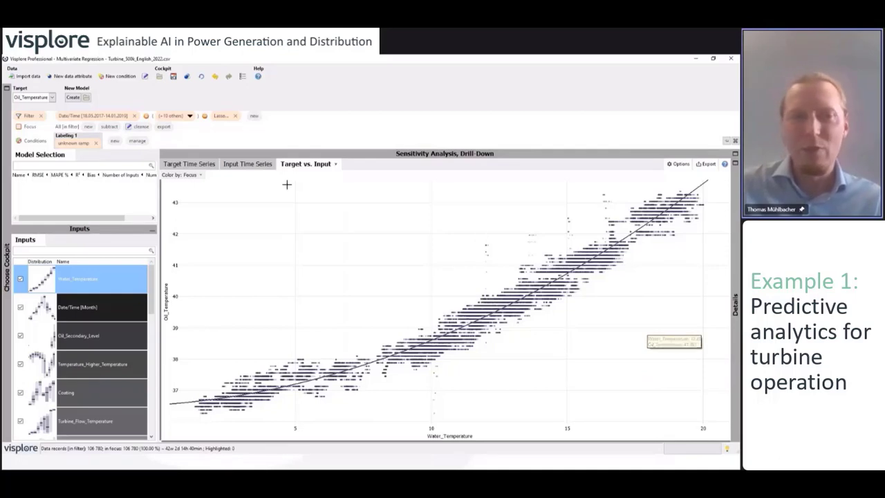
pyautogui.moveTo(81, 148)
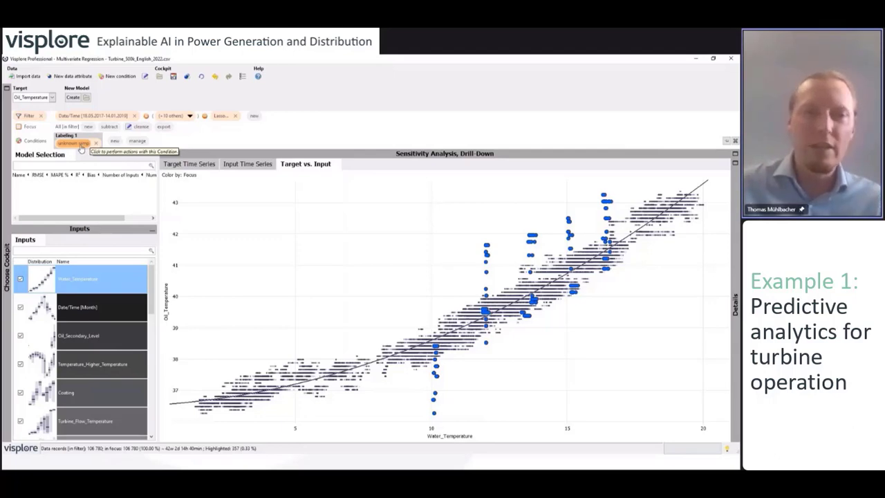
# Exclude the 'unknown ramp' condition under Labeling 1, leaving 106,423 records
pyautogui.click(81, 149)
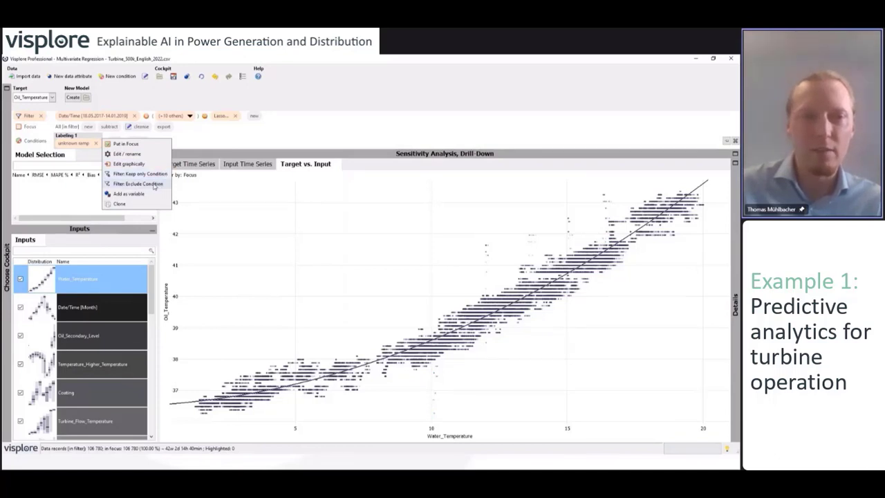
pyautogui.click(142, 184)
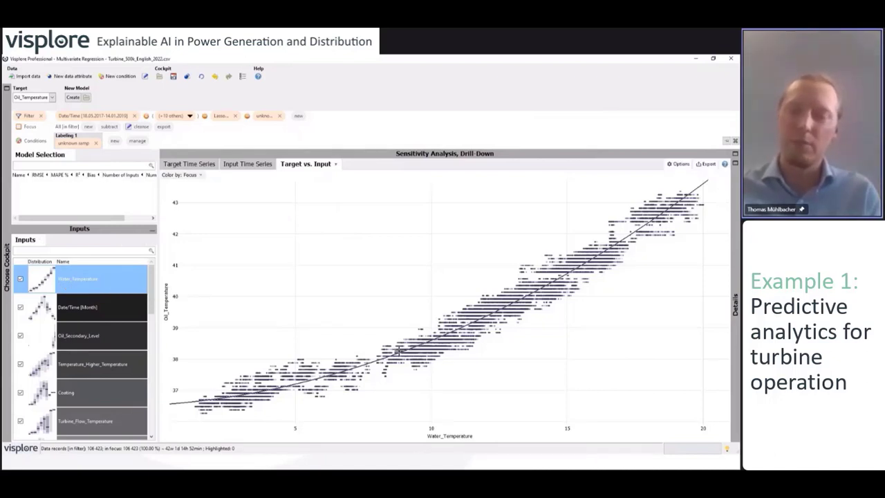
pyautogui.moveTo(440, 367)
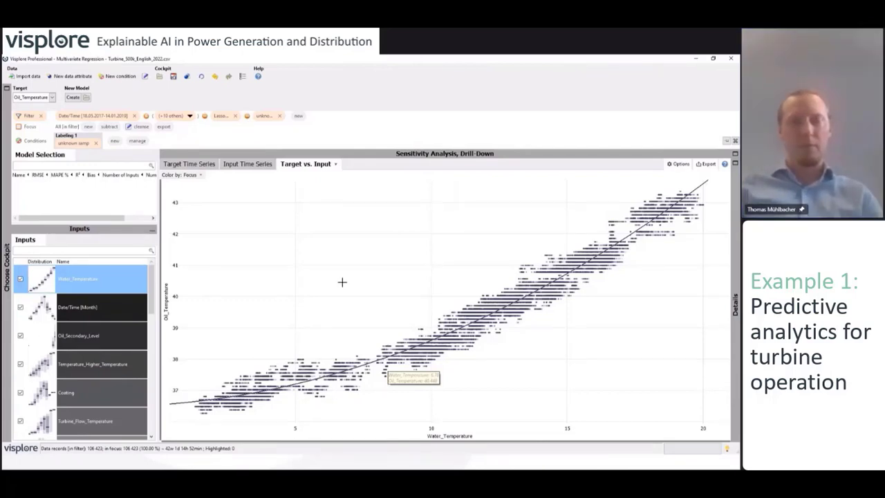
pyautogui.moveTo(134, 291)
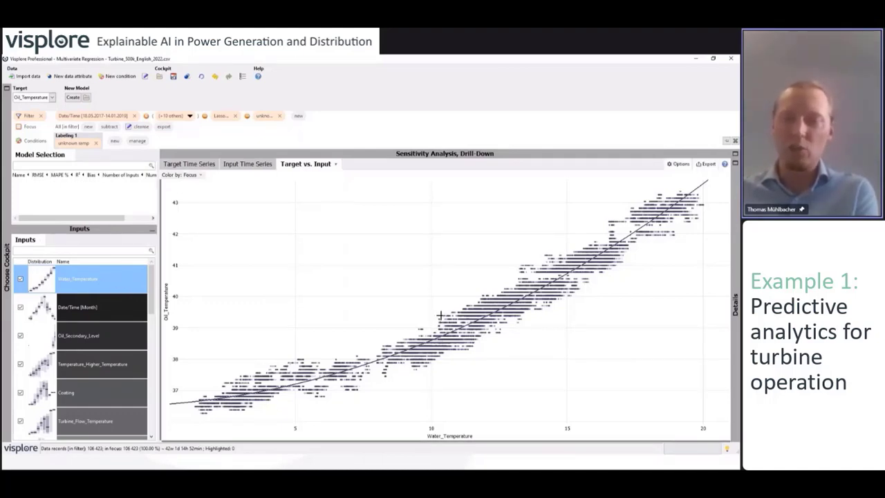
pyautogui.moveTo(445, 345)
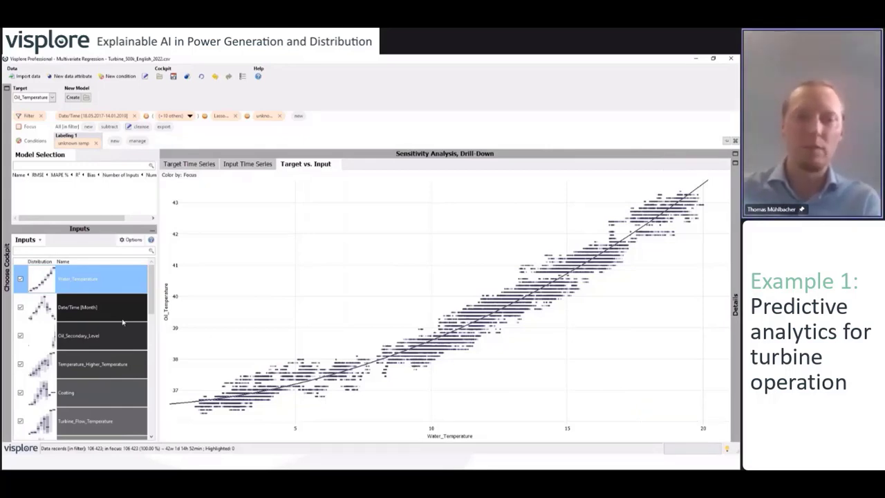
pyautogui.click(100, 314)
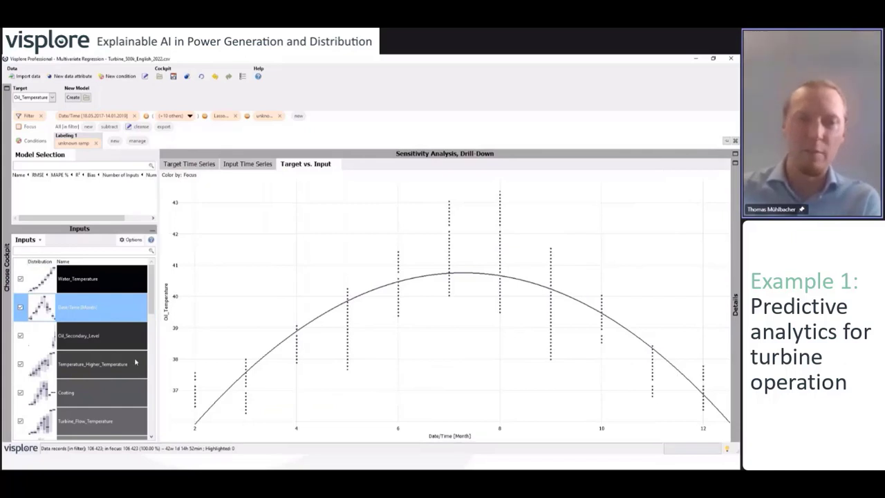
pyautogui.click(107, 284)
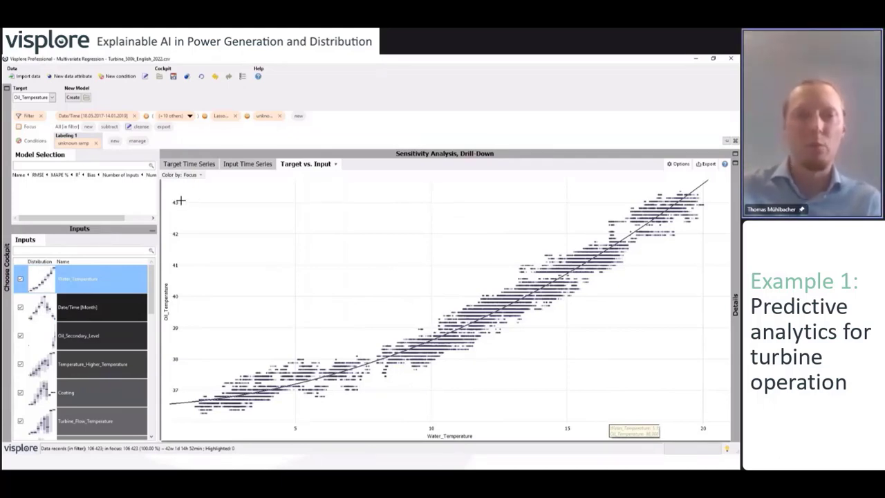
# Create a Treed Polynomial Oil_Temperature model with Water_Temperature as its only input (R² 0.976)
pyautogui.click(74, 98)
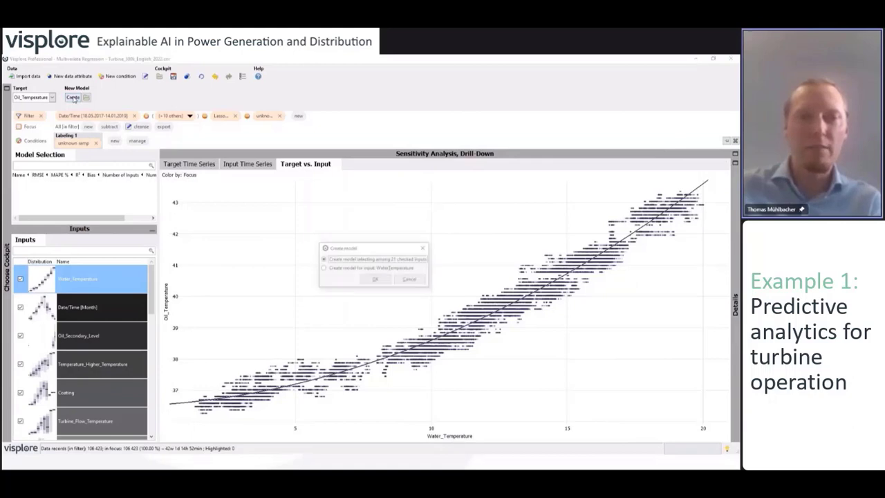
pyautogui.click(347, 268)
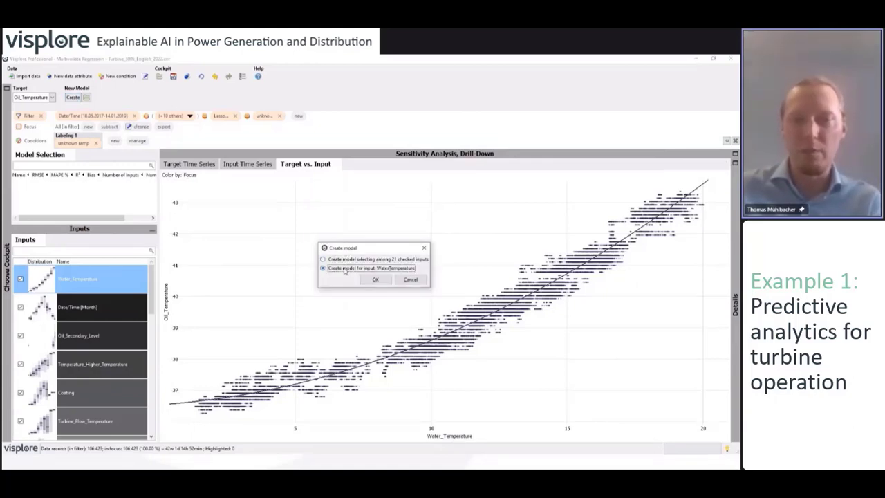
pyautogui.click(381, 284)
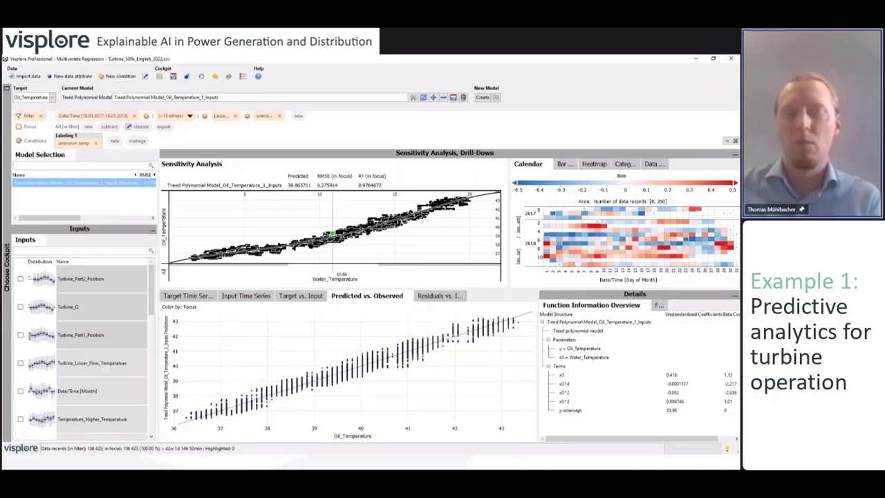
# Enlarge the sensitivity plots and show residuals against Turbine_Part2_Position in the Residuals vs. Input view
pyautogui.moveTo(505, 289); pyautogui.dragTo(505, 320)
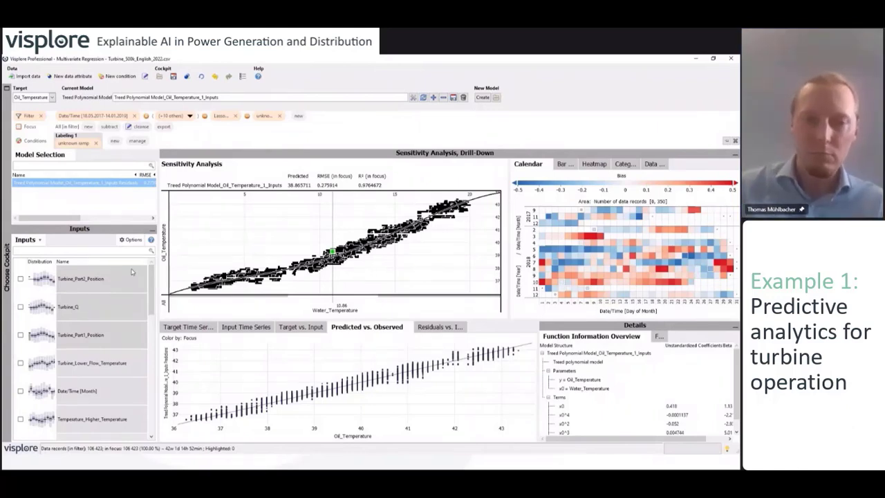
pyautogui.click(97, 279)
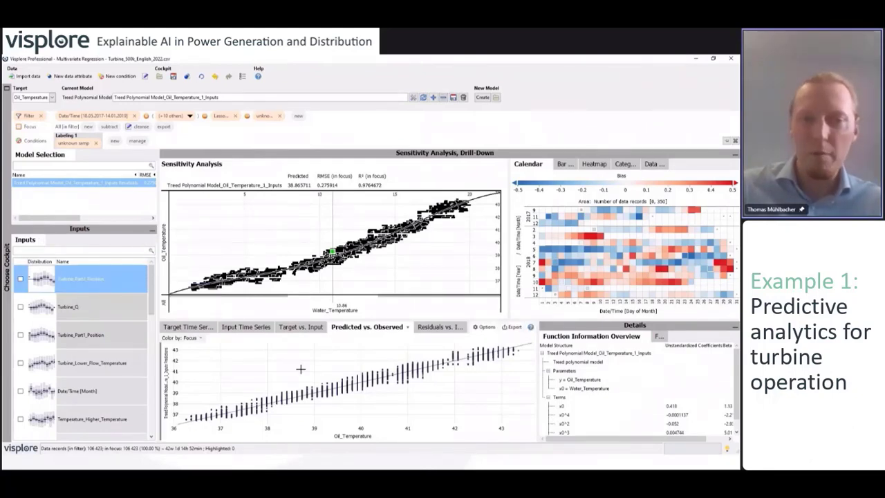
pyautogui.click(428, 327)
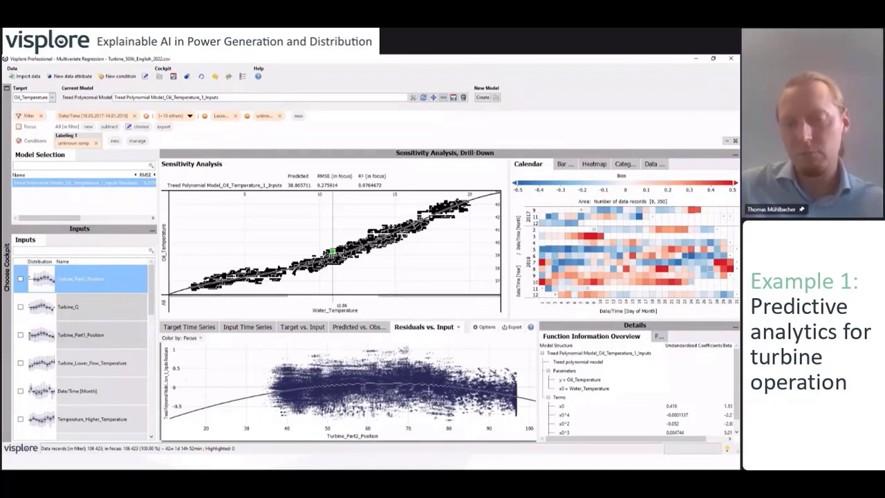
pyautogui.moveTo(453, 420)
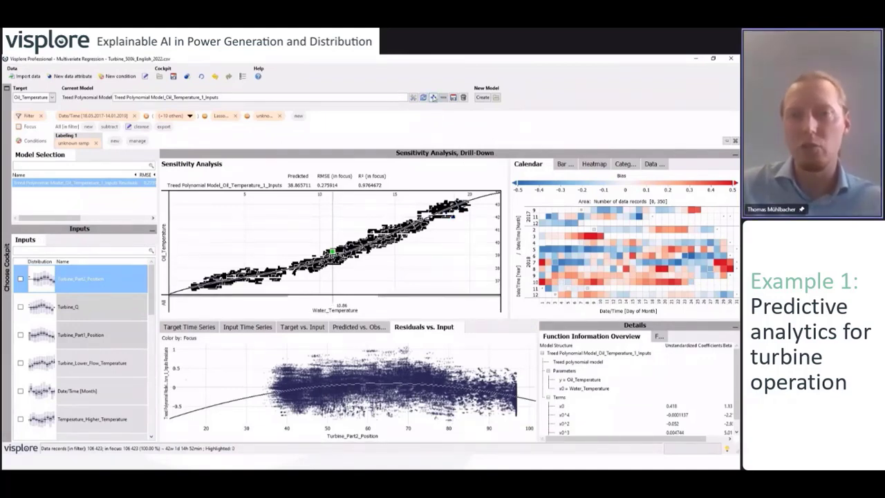
# Add Turbine_Part2_Position as a new model variant (R² 0.981, RMSE 0.250) and widen the model list
pyautogui.click(433, 98)
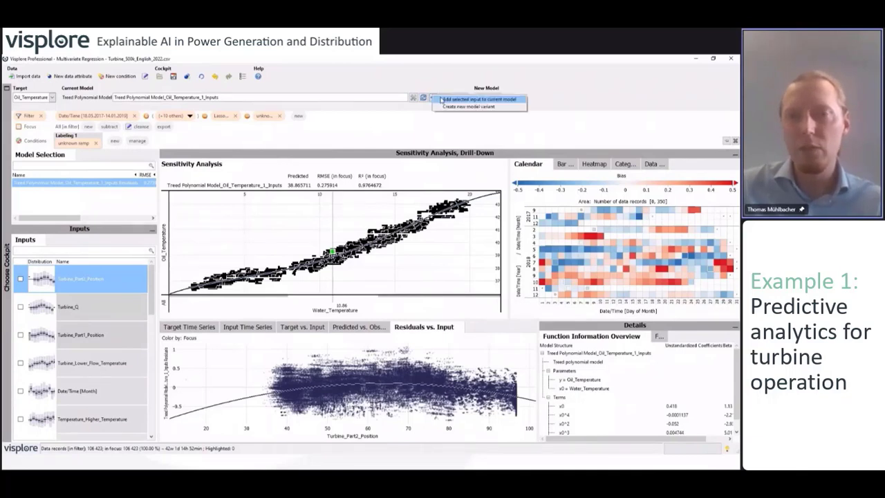
pyautogui.click(476, 107)
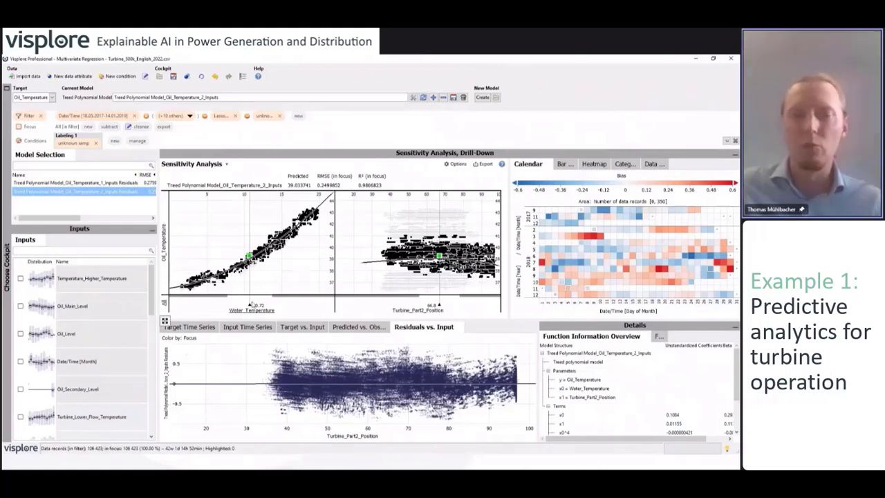
pyautogui.click(285, 305)
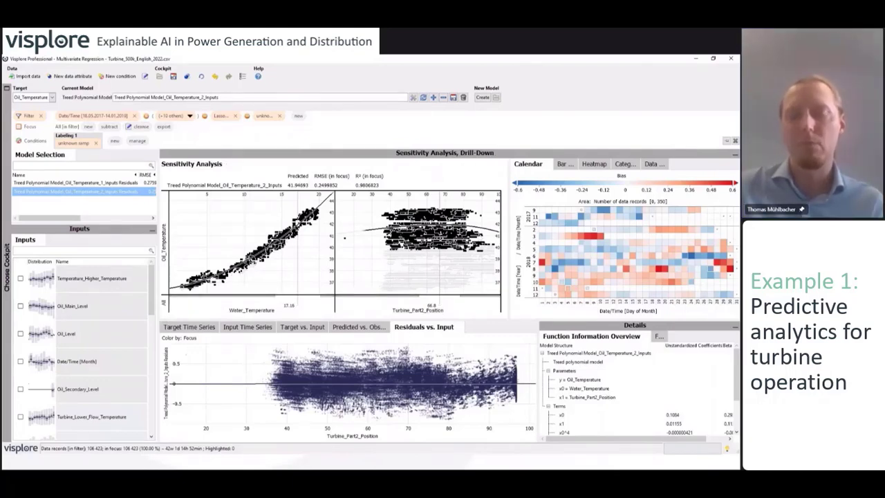
pyautogui.moveTo(158, 153); pyautogui.dragTo(254, 156)
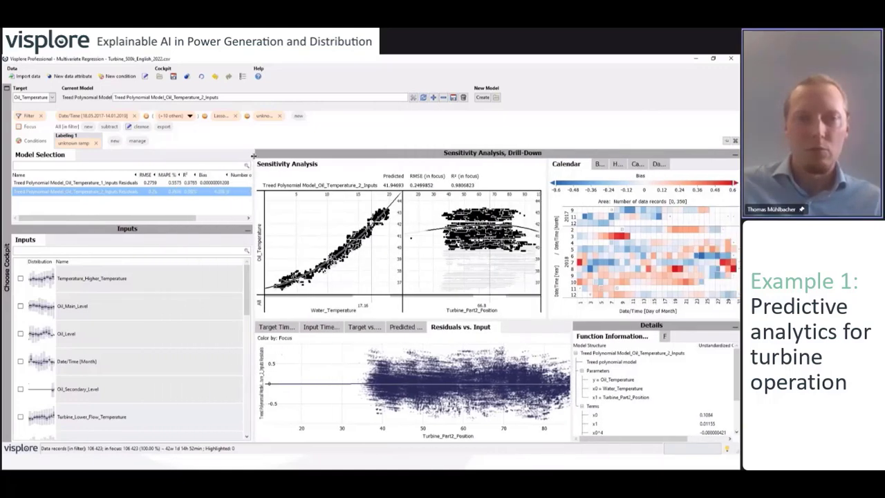
pyautogui.click(115, 184)
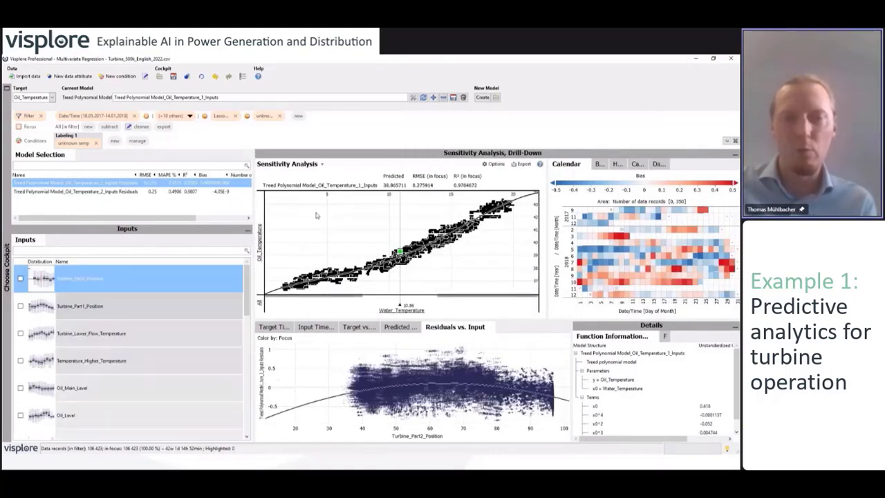
pyautogui.click(130, 193)
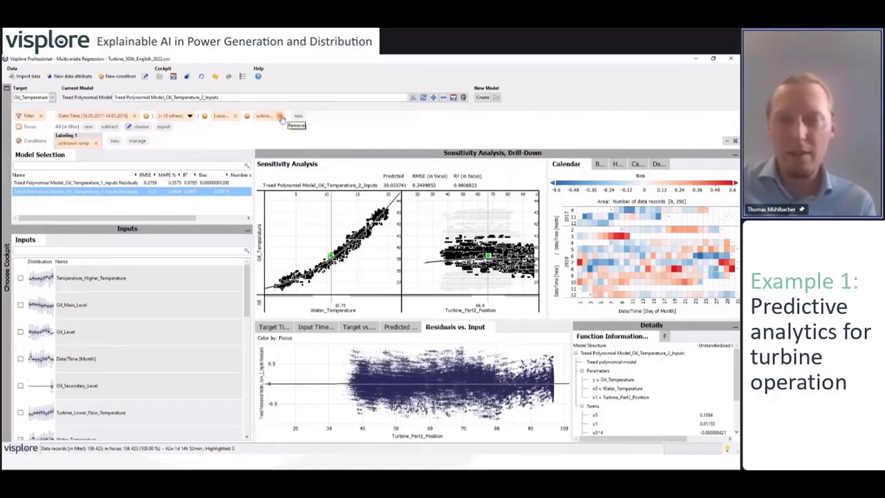
# Remove the unknown ramp filter and show observed versus predicted Oil_Temperature over time, zoomed in, with a wider Details panel
pyautogui.click(279, 116)
pyautogui.click(278, 328)
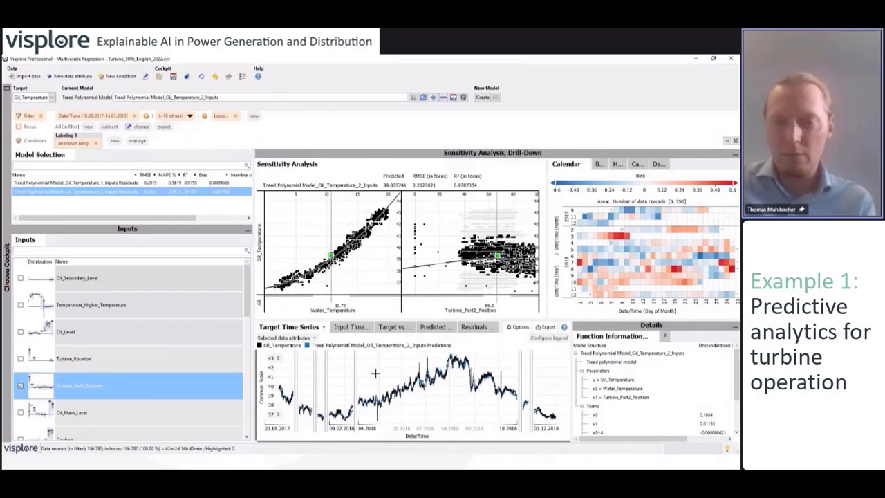
pyautogui.scroll(2, 444, 416)
pyautogui.scroll(5, 443, 416)
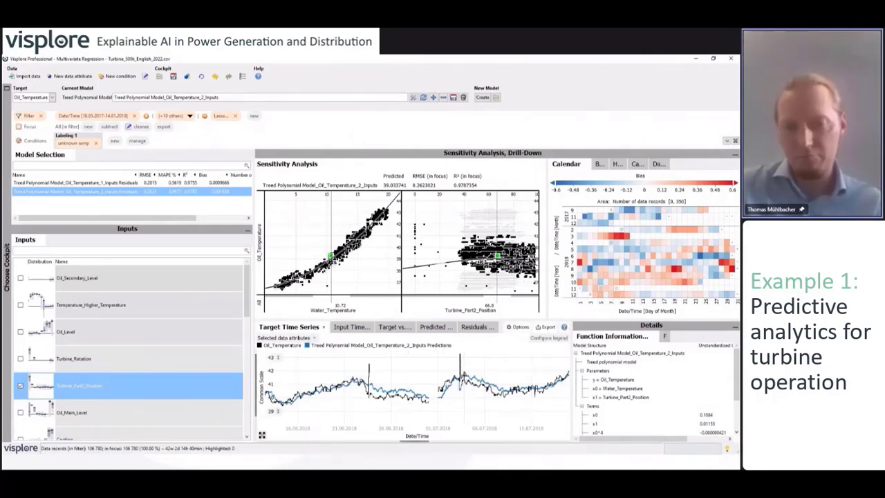
pyautogui.moveTo(484, 412)
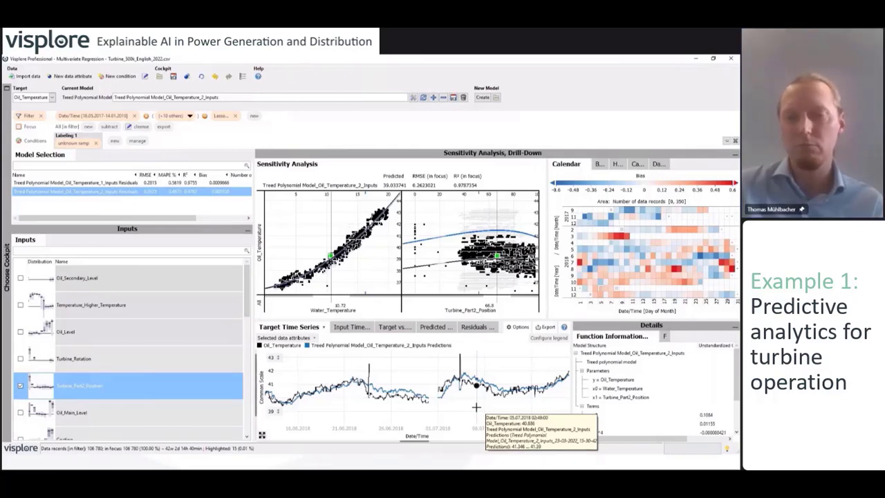
pyautogui.moveTo(572, 346); pyautogui.dragTo(503, 350)
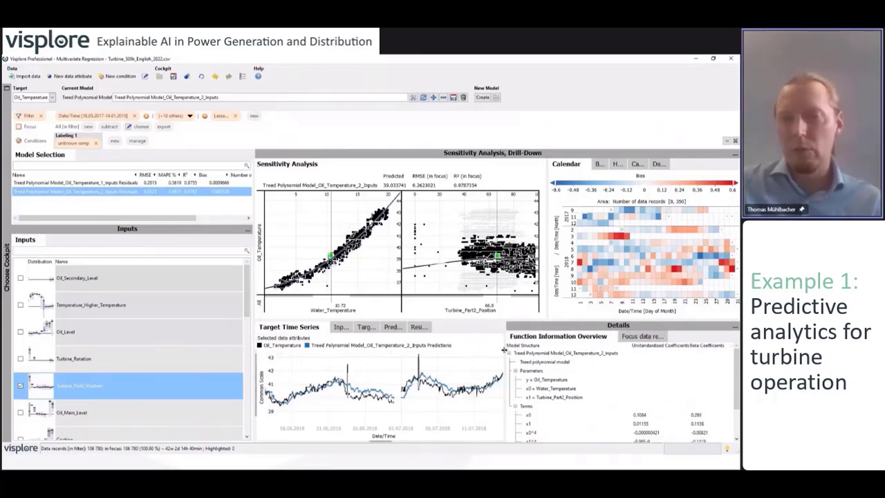
pyautogui.click(563, 338)
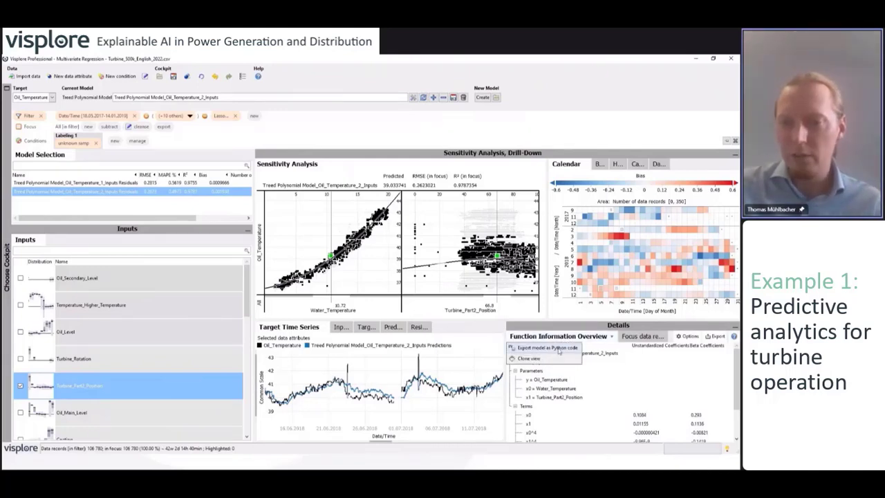
pyautogui.click(554, 350)
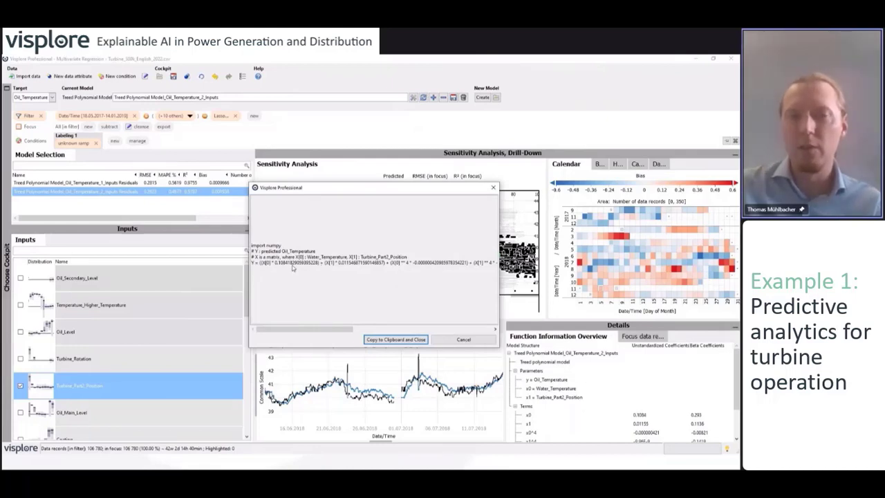
pyautogui.click(464, 340)
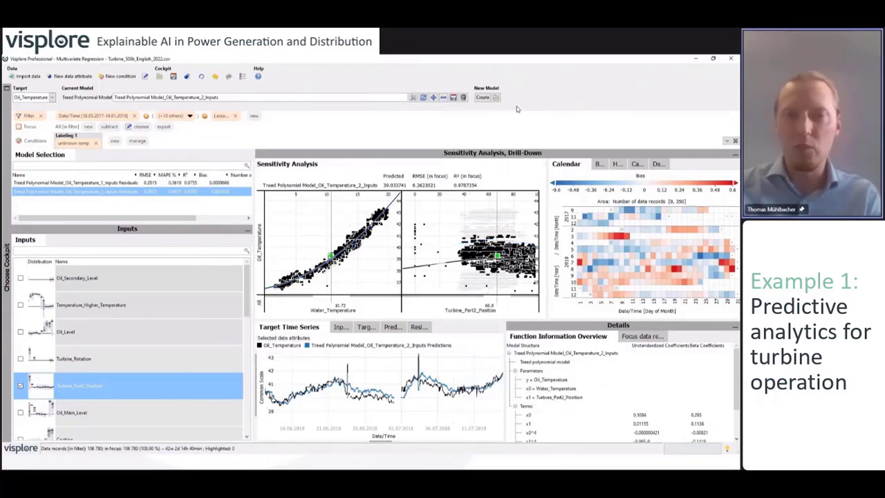
# Switch to the PowerPoint slideshow and advance to the Results slide on dynamic tolerance bands
pyautogui.hotkey('alt', 'Tab')
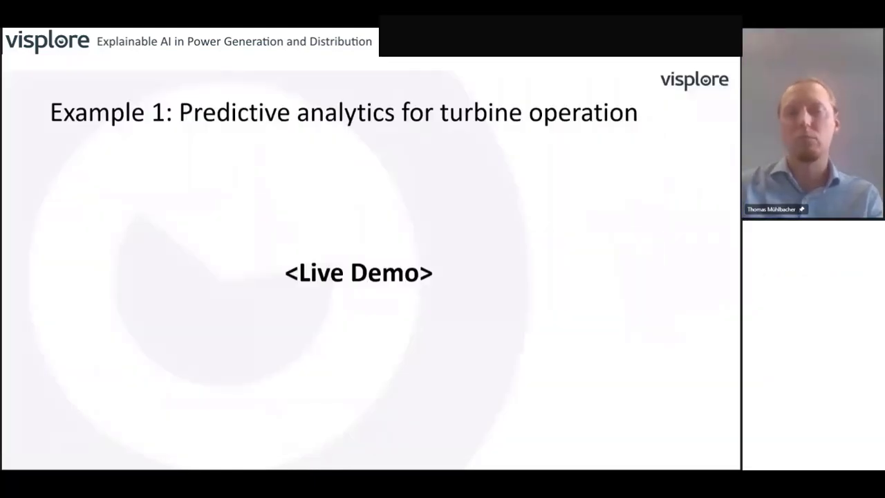
pyautogui.press('Right')
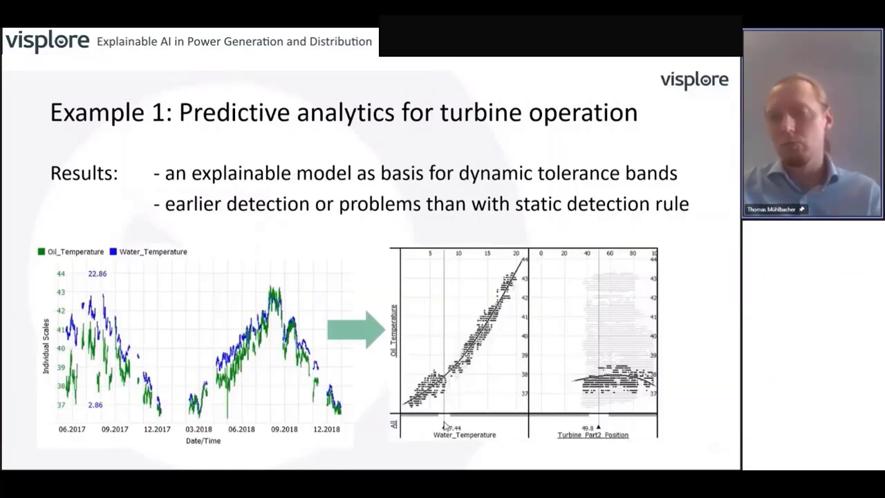